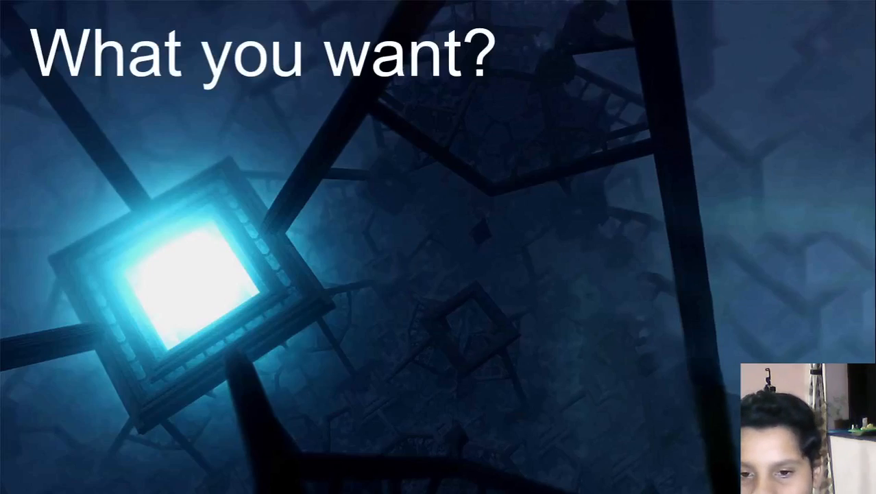
key("Right")
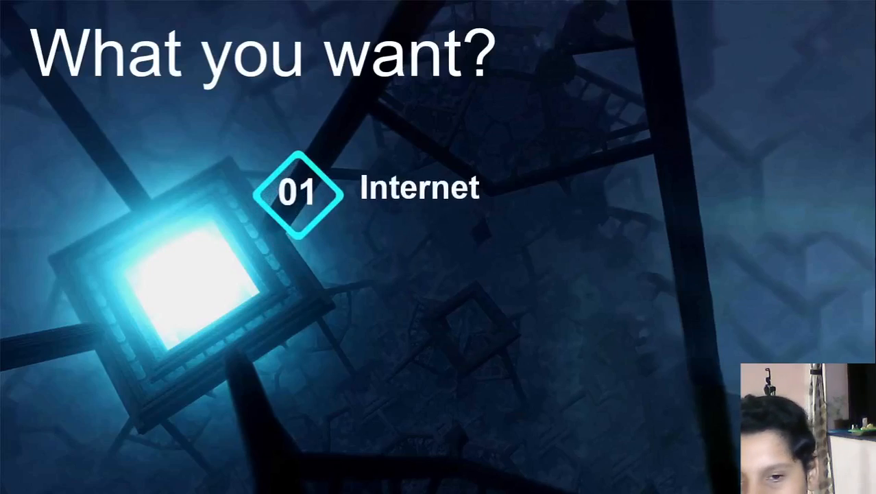
key("Right")
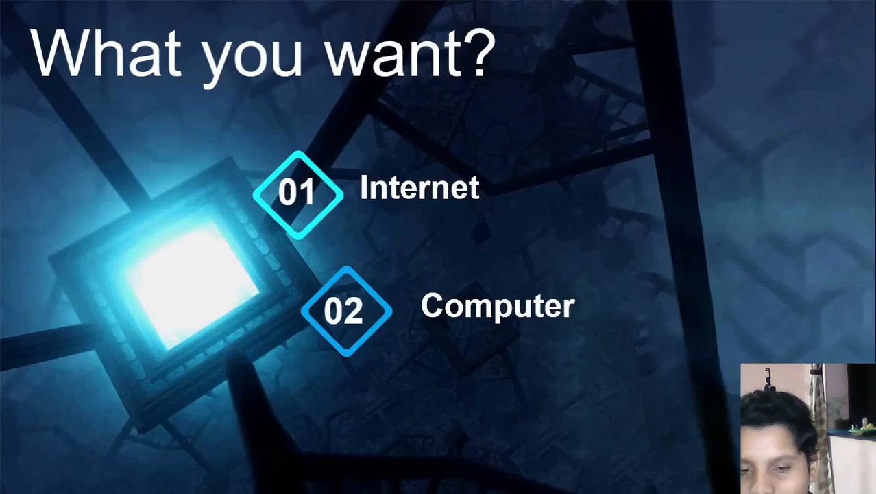
key("Right")
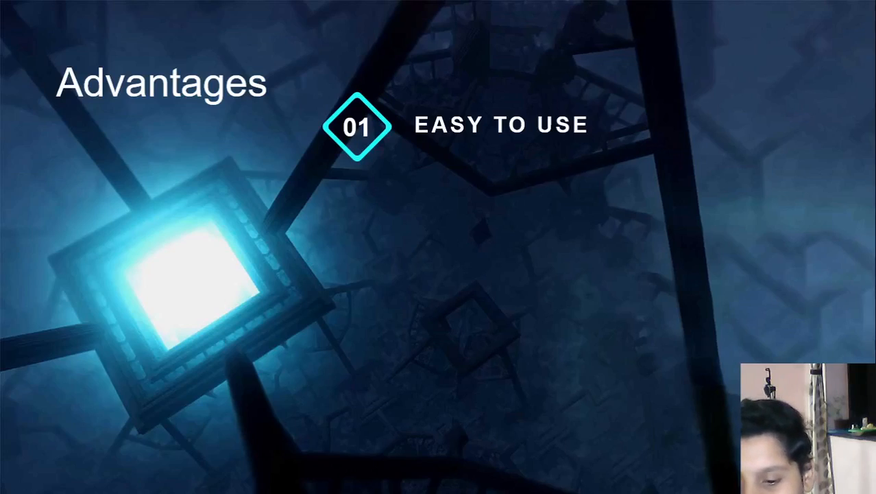
key("Right")
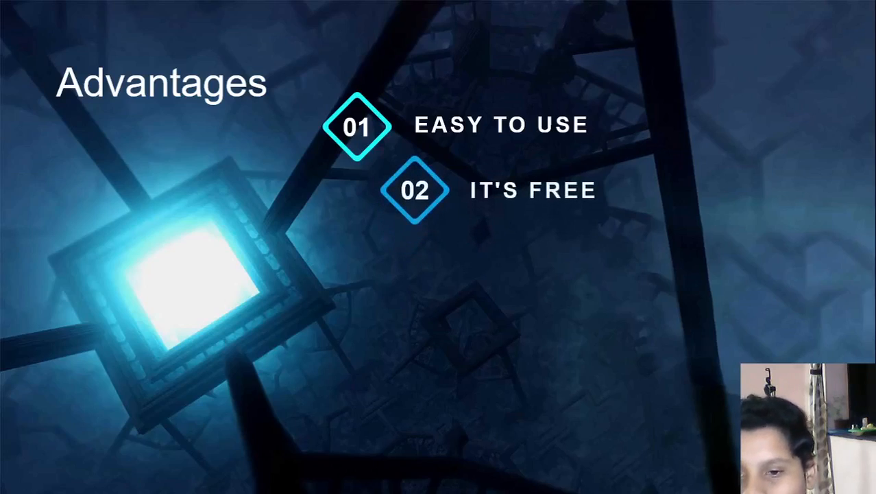
key("Right")
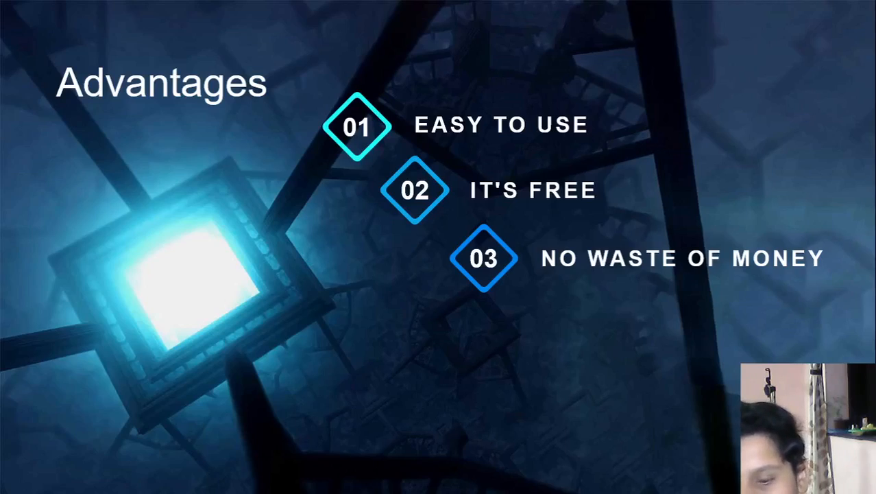
key("Right")
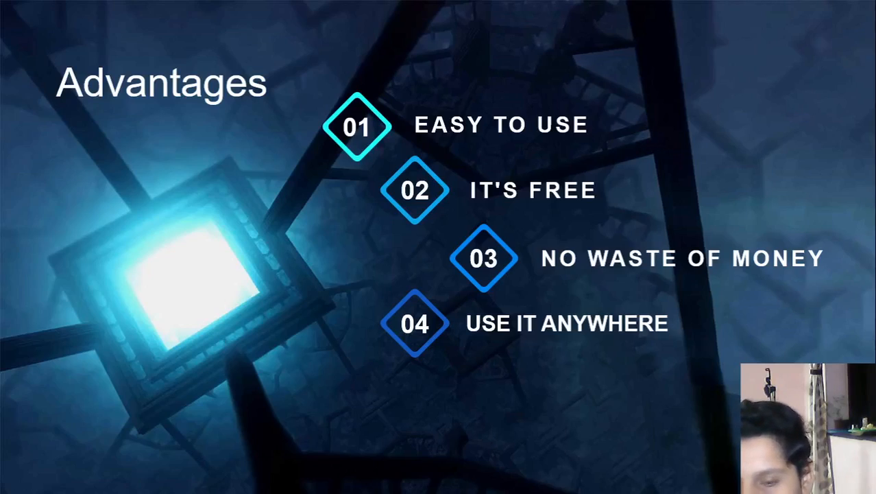
key("Right")
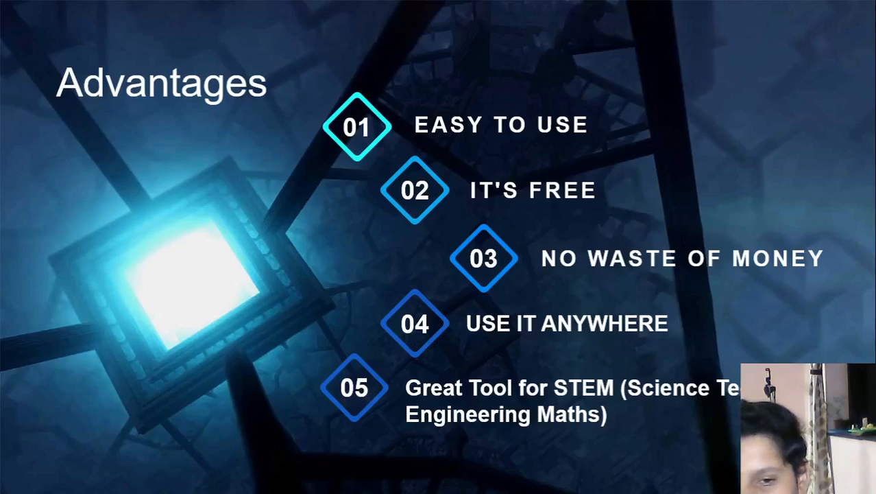
key("Right")
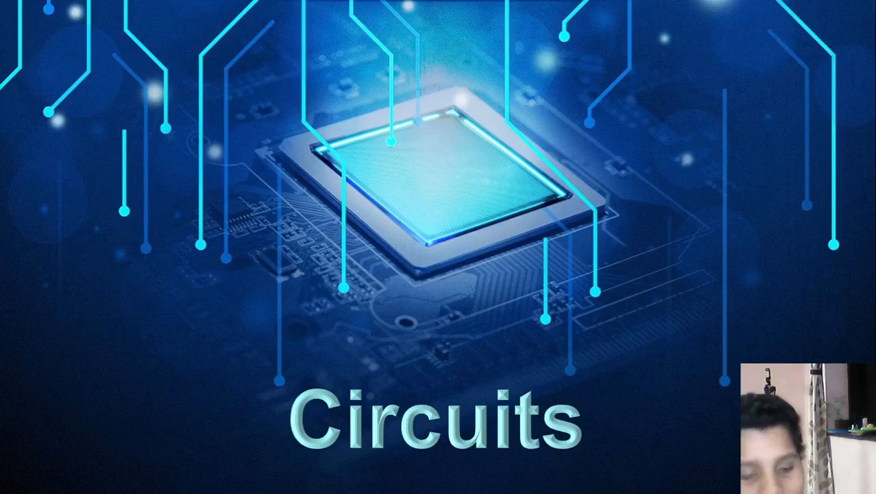
Switch to Chrome and open tinkercad.com in a new tab
key("alt+Tab")
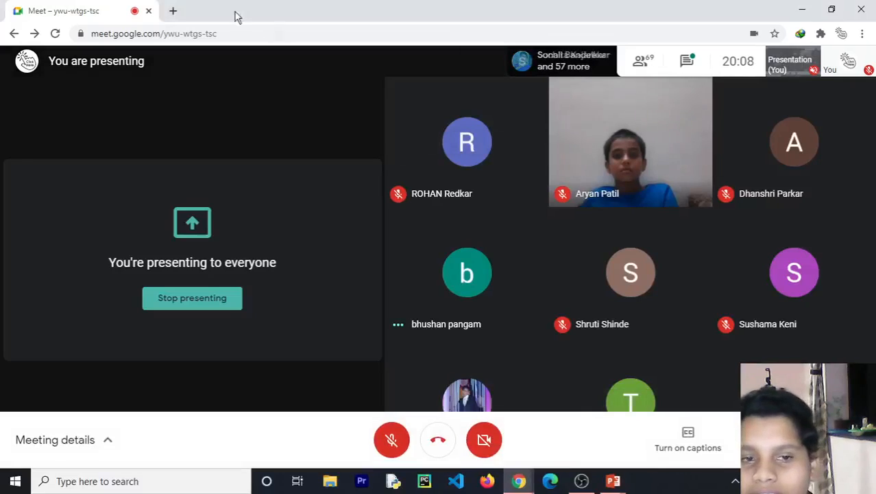
left_click(173, 10)
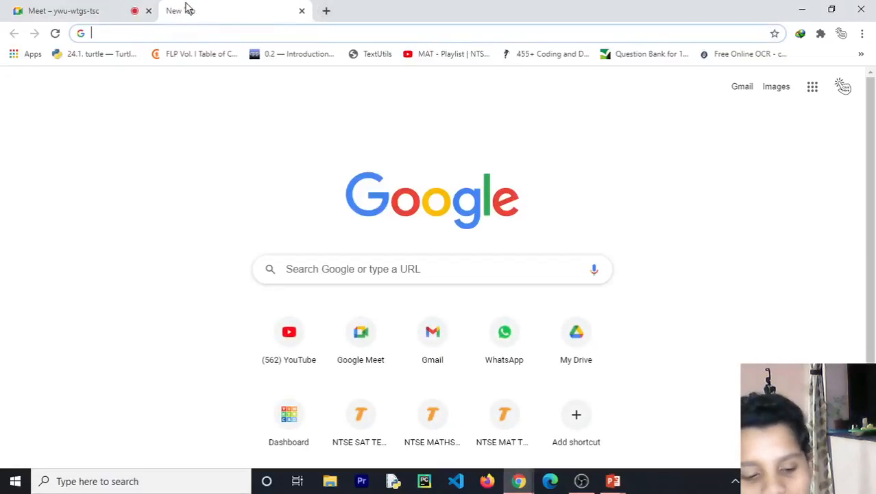
type("tinkercad.com")
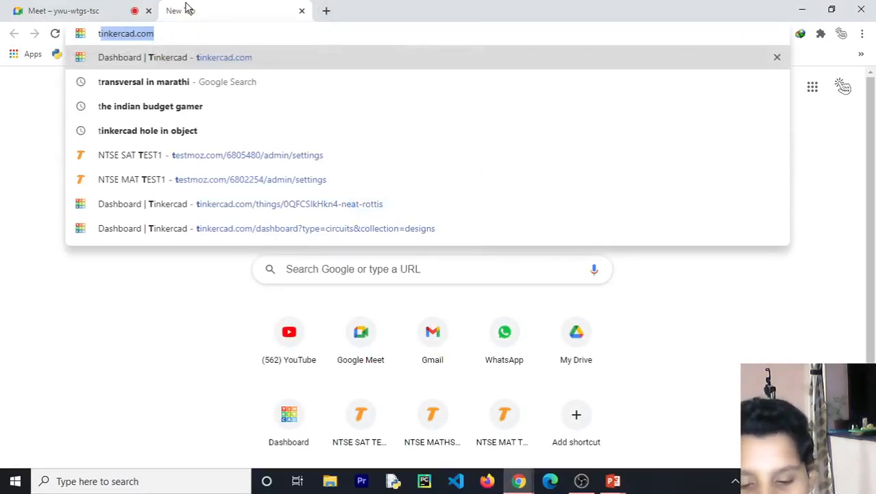
key("Right")
key("Return")
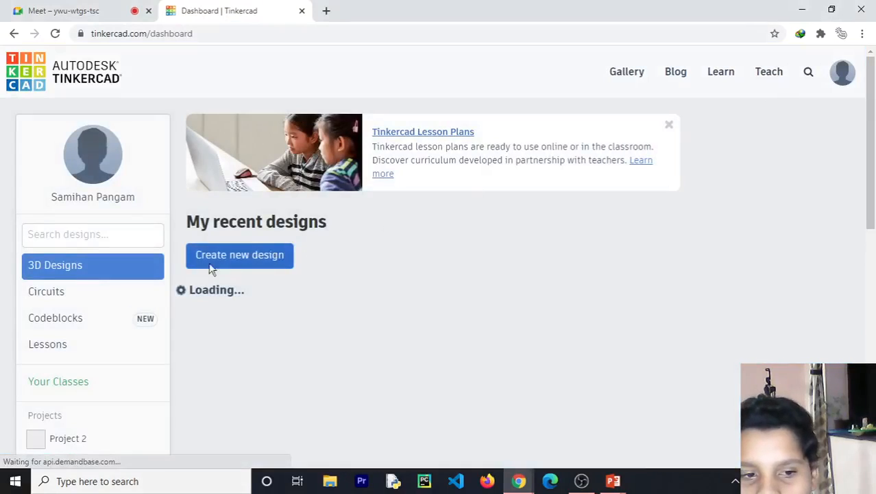
Create a new circuit from the Circuits section of the Tinkercad dashboard
left_click(78, 300)
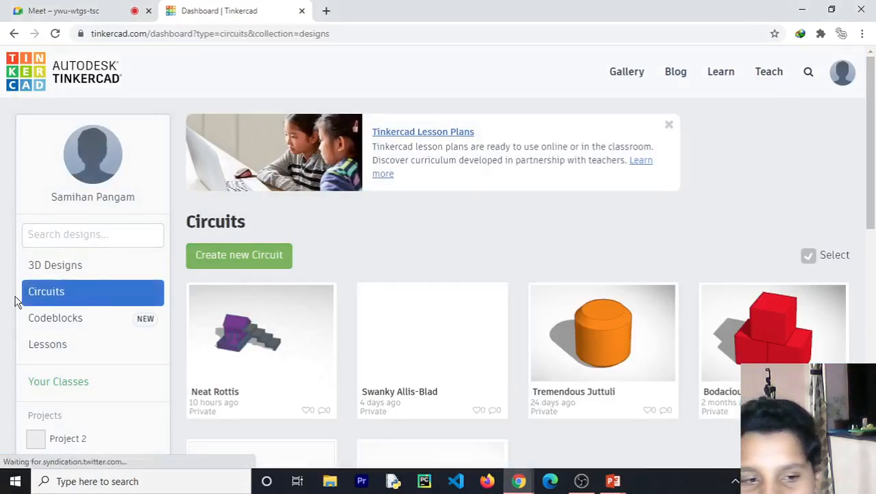
left_click(247, 265)
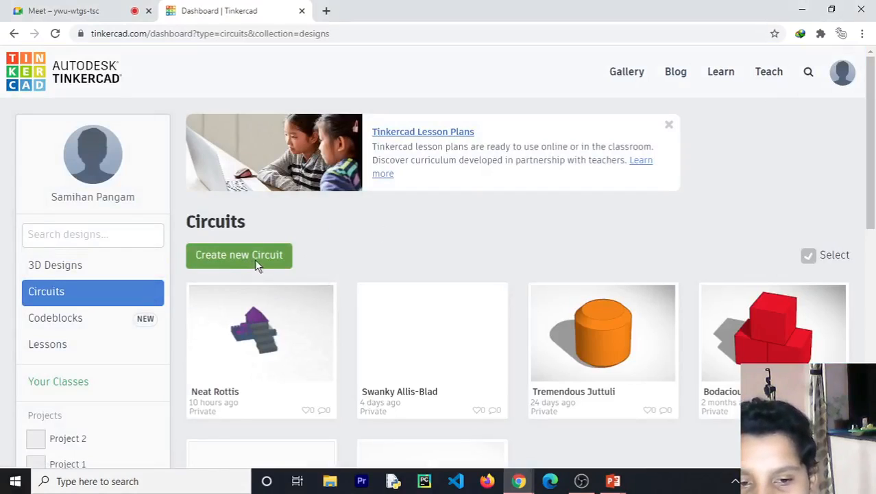
left_click(251, 265)
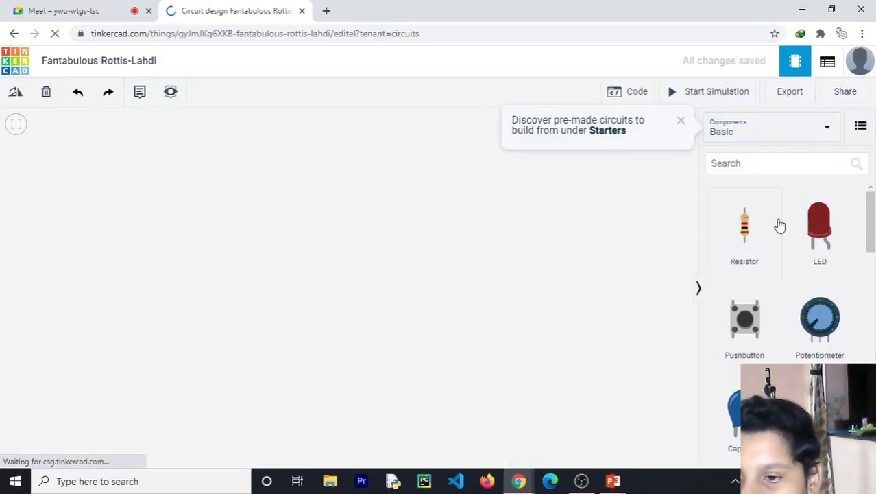
Place a Breadboard Small from the basic components in the middle of the empty workplane
scroll(778, 227, "down", 3)
scroll(777, 248, "up", 3)
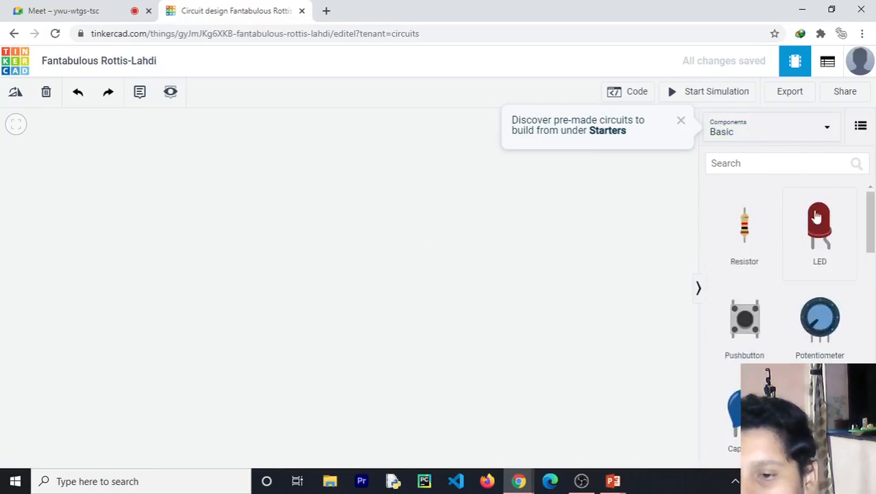
scroll(789, 314, "down", 1)
scroll(787, 314, "up", 1)
scroll(788, 313, "down", 4)
left_click_drag(841, 293, 288, 305)
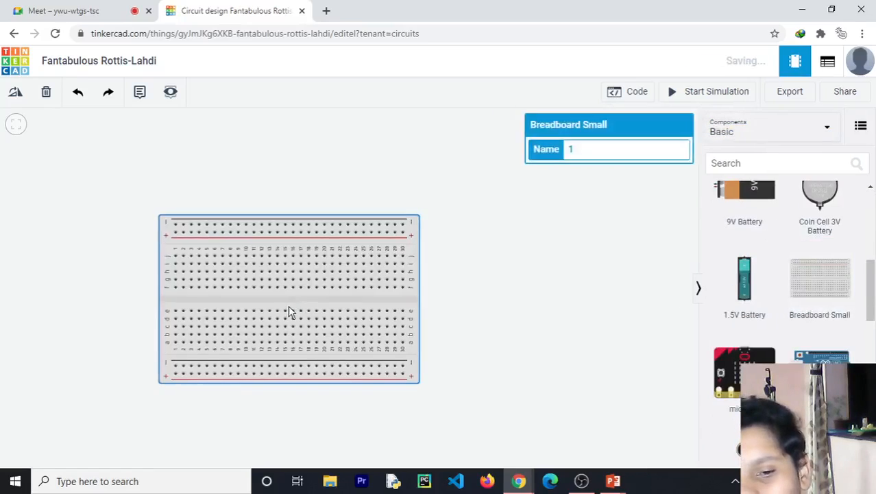
Draw green wires along the upper negative rail from column 1 to 30 and in column 30 from j to f and e to a
scroll(288, 305, "up", 2)
scroll(288, 314, "up", 1)
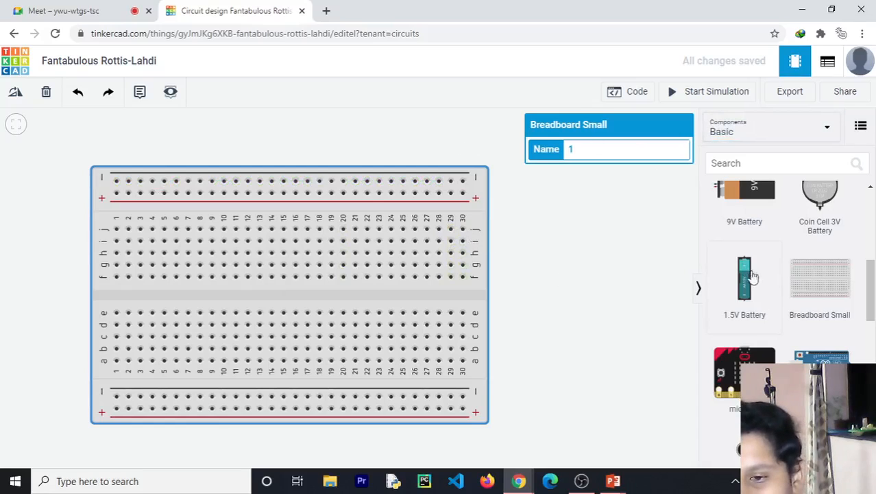
scroll(763, 312, "up", 5)
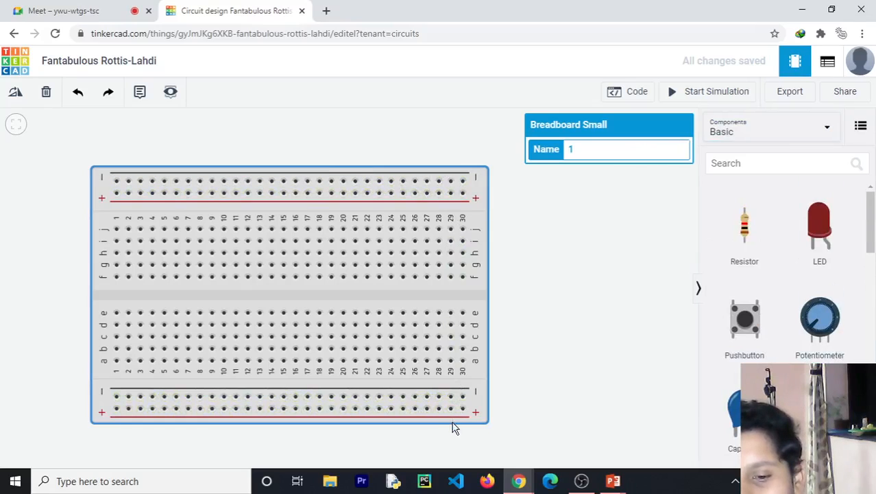
left_click(115, 182)
left_click(463, 182)
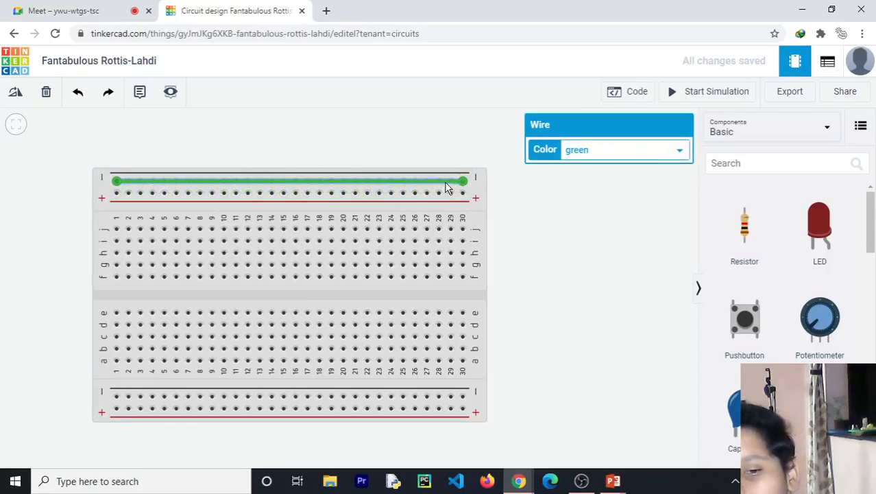
left_click(463, 229)
left_click(463, 276)
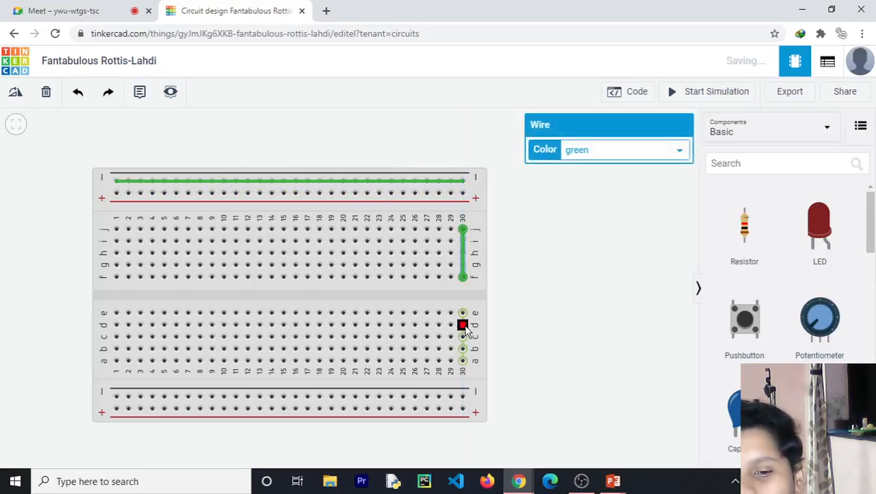
left_click(463, 313)
left_click(462, 360)
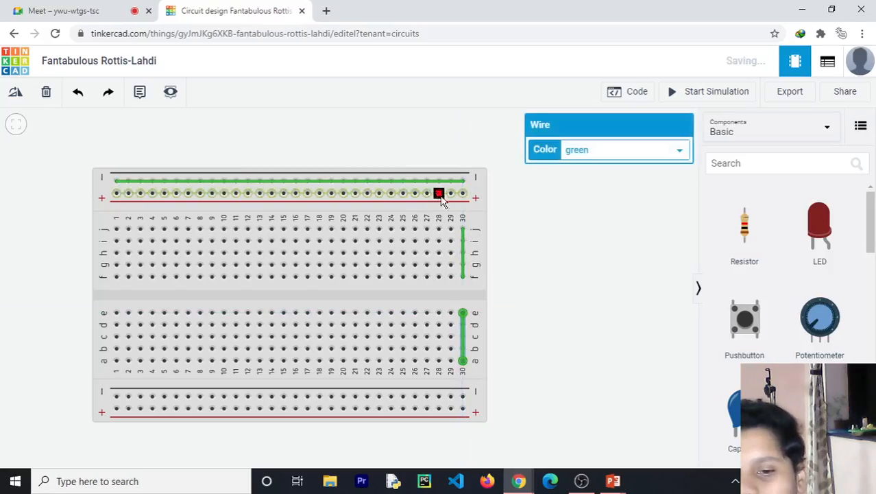
Draw a wire across the centre gap in column 29 from row j to row a, and delete it
left_click(450, 229)
left_click(450, 359)
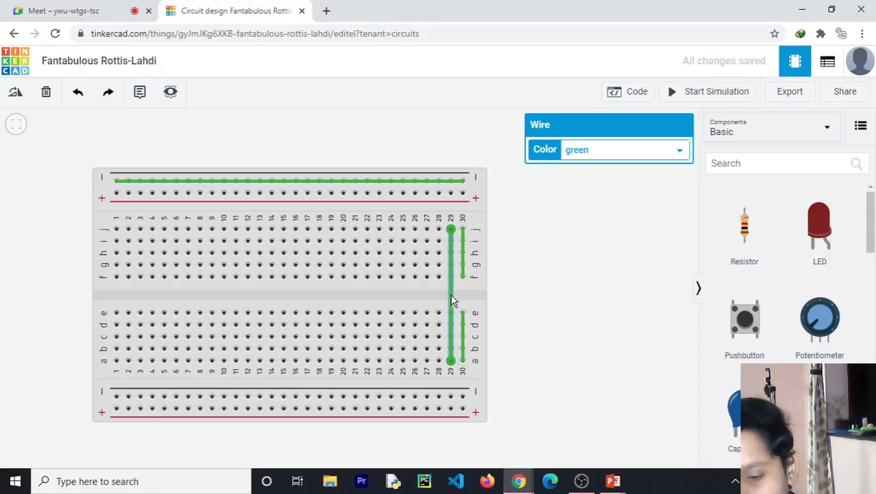
key("Delete")
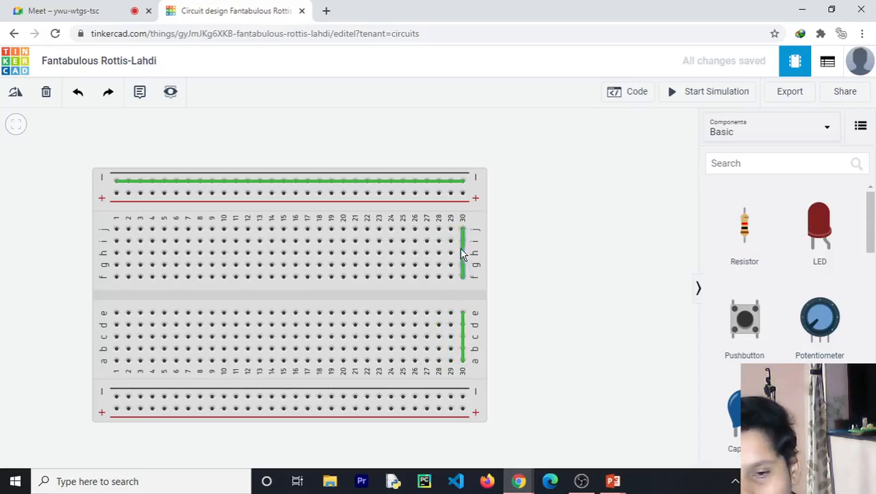
Delete both wires in column 30 and the wire along the upper negative rail
left_click(463, 254)
key("Delete")
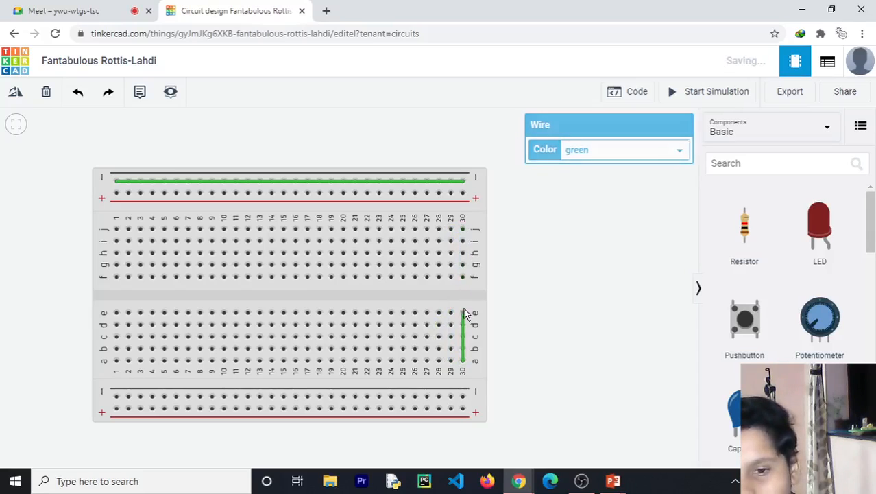
left_click(463, 320)
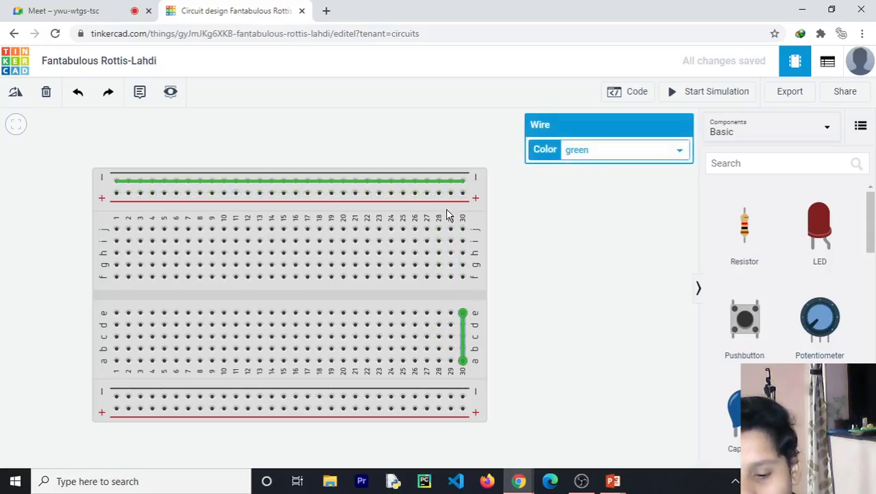
key("Delete")
left_click(439, 181)
key("Delete")
Place a red LED in row f at columns 18 and 19, and plug a 9V battery into the upper power rails at column 30
left_click_drag(831, 260, 329, 285)
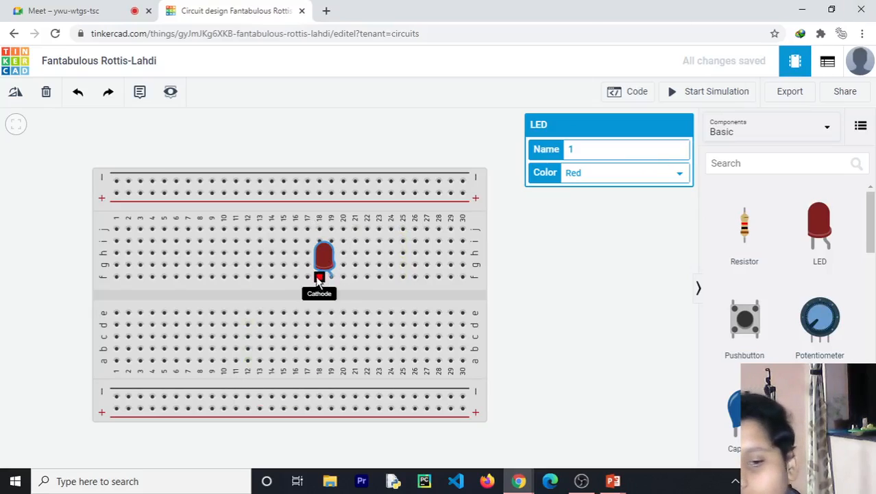
scroll(808, 302, "down", 3)
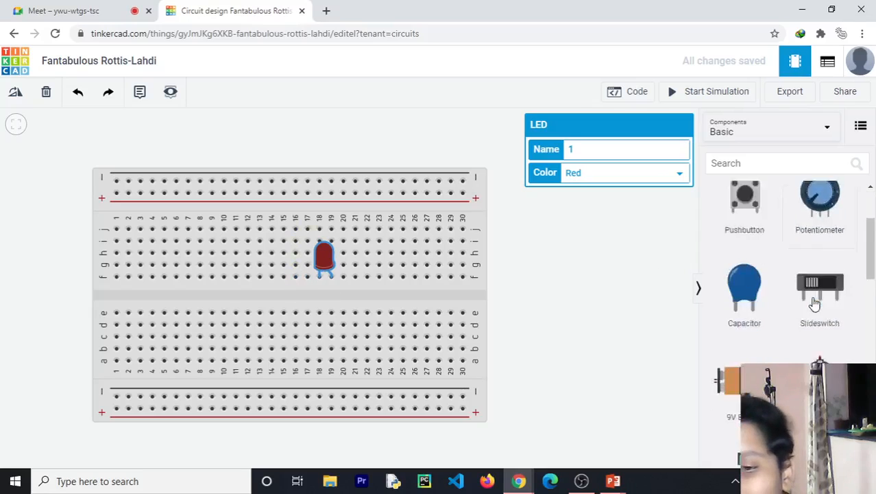
left_click_drag(766, 294, 463, 193)
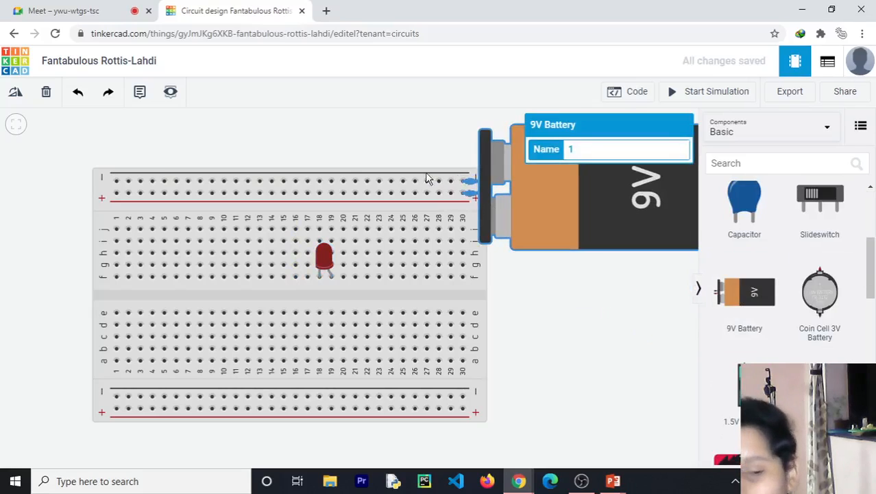
Wire the LED's cathode from j18 to the upper negative rail and its anode from j19 to the upper positive rail
left_click(319, 231)
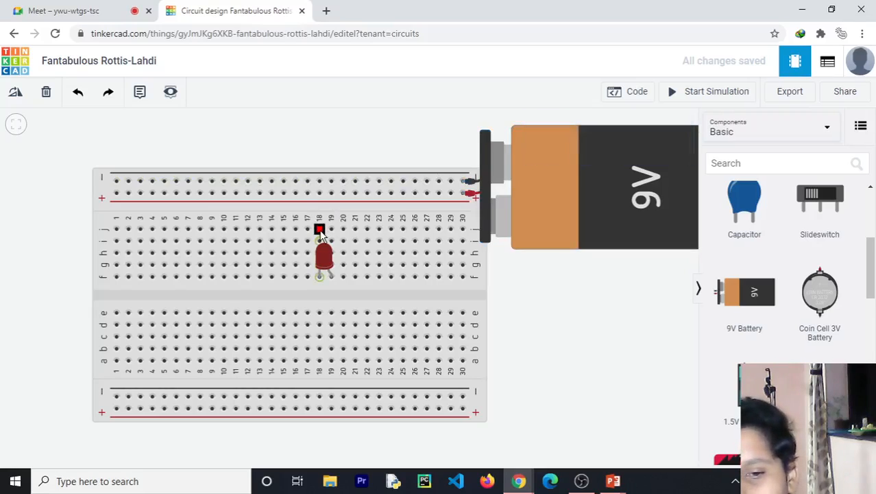
left_click(320, 181)
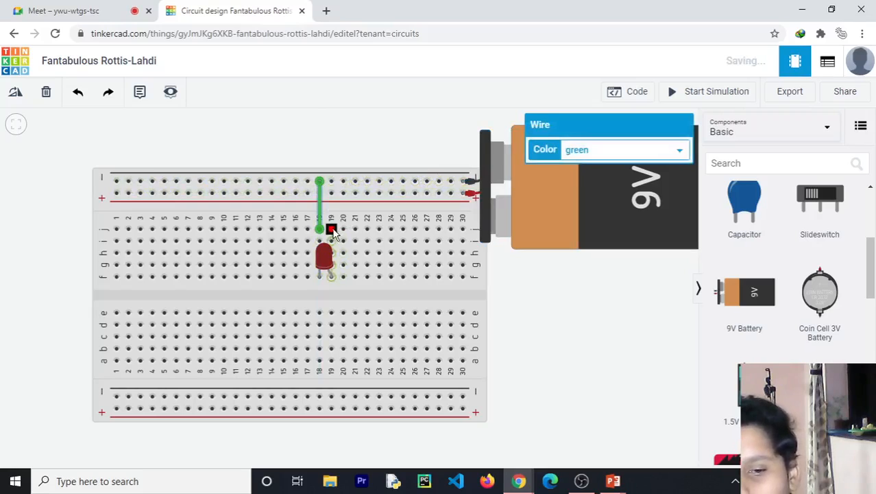
left_click(331, 229)
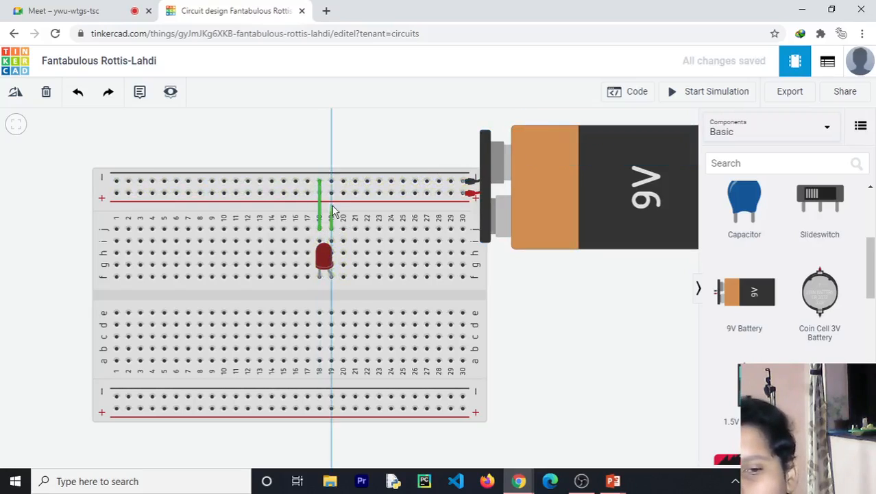
left_click(332, 193)
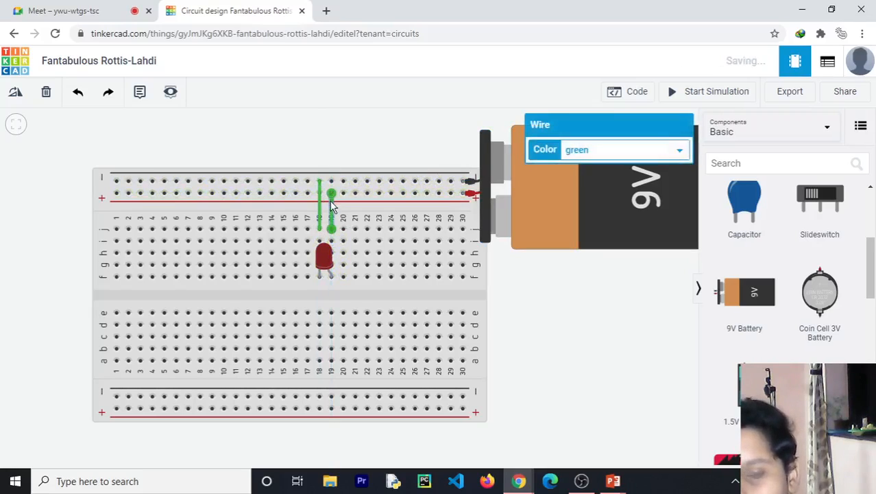
left_click(466, 195)
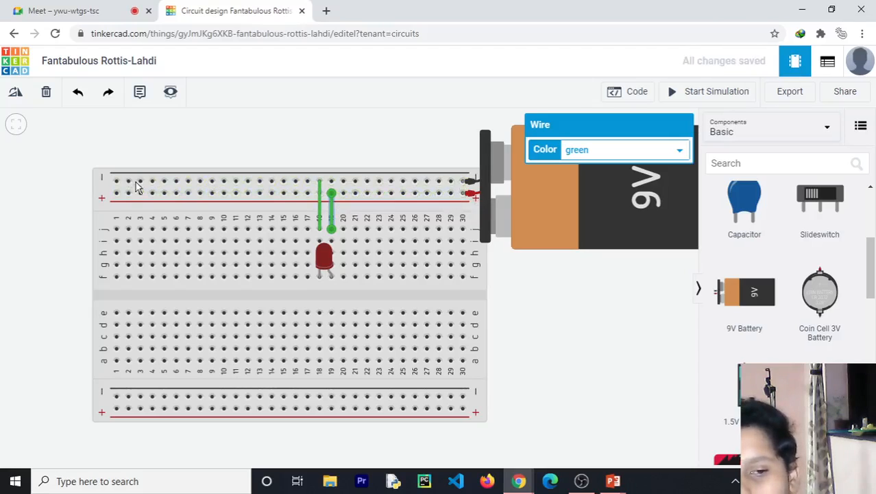
left_click(463, 184)
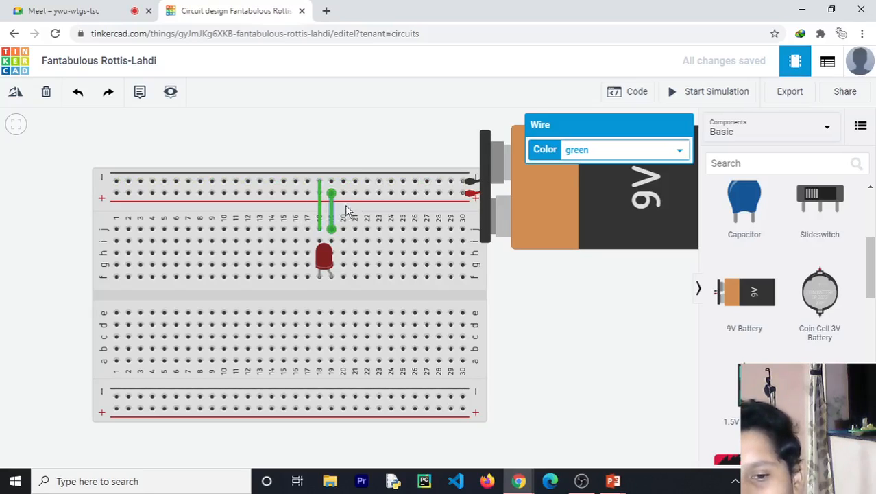
Recolour the LED's anode wire in column 19 red and its cathode wire in column 18 black
left_click(607, 152)
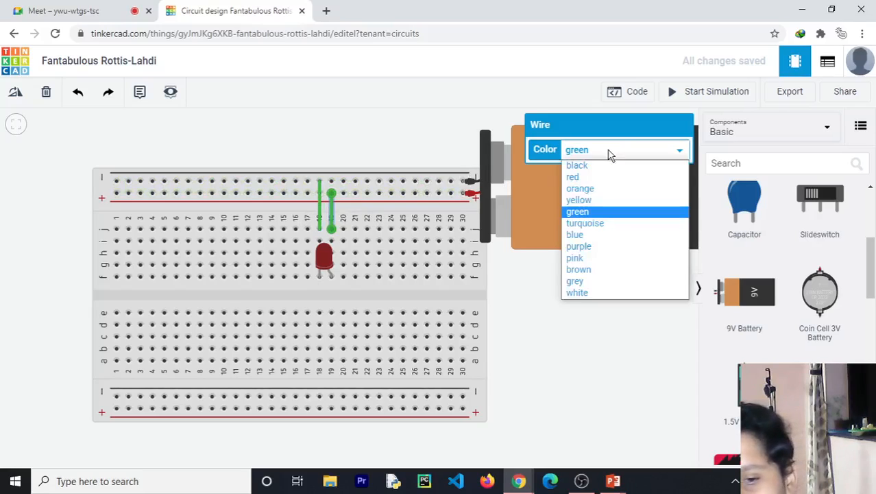
left_click(584, 178)
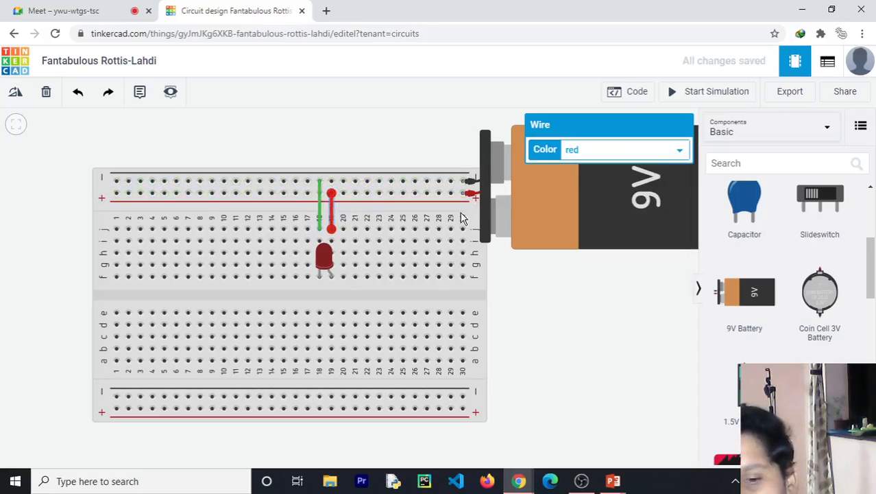
left_click(320, 206)
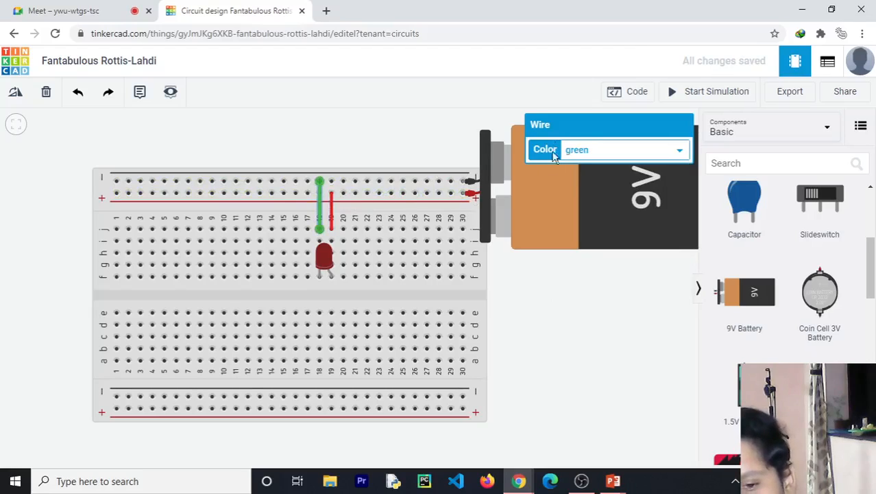
left_click(581, 155)
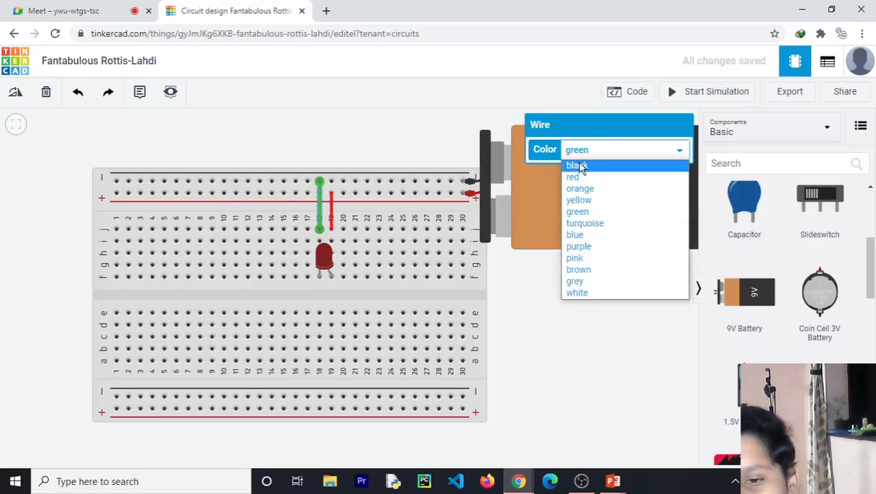
left_click(582, 166)
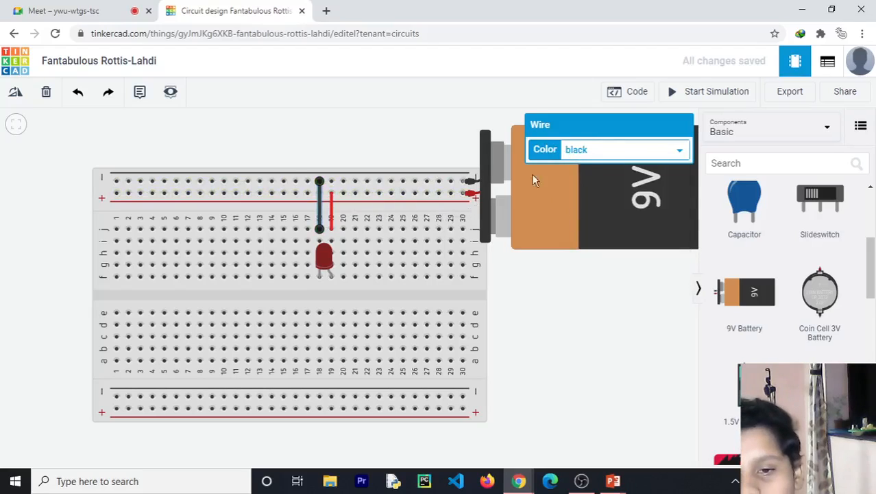
left_click(579, 255)
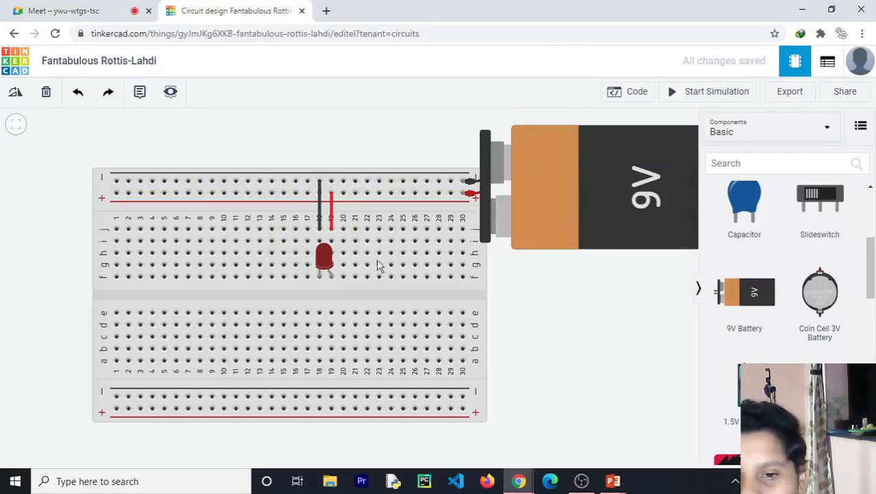
Run the simulation to check the LED connected directly to the 9V battery, and stop it
left_click(709, 96)
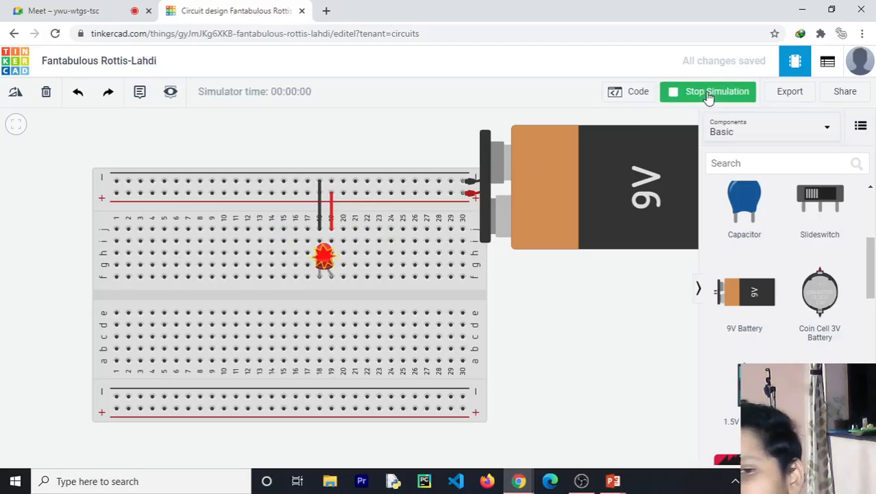
mouse_move(327, 260)
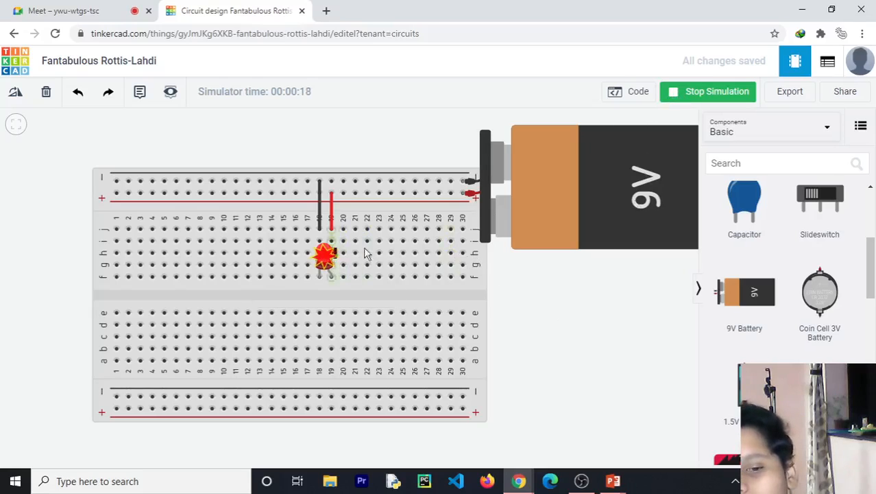
left_click(689, 91)
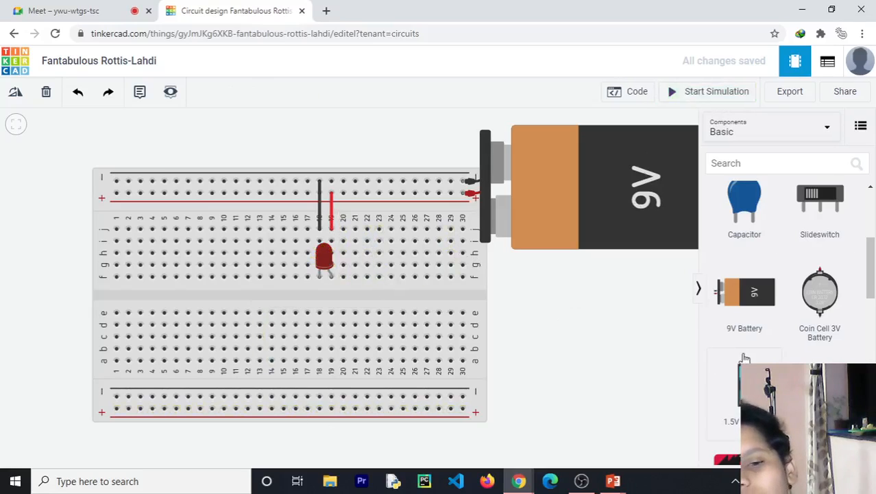
Add a resistor turned horizontally and place it in row i from column 19 to column 23
scroll(749, 361, "up", 3)
left_click_drag(744, 227, 522, 312)
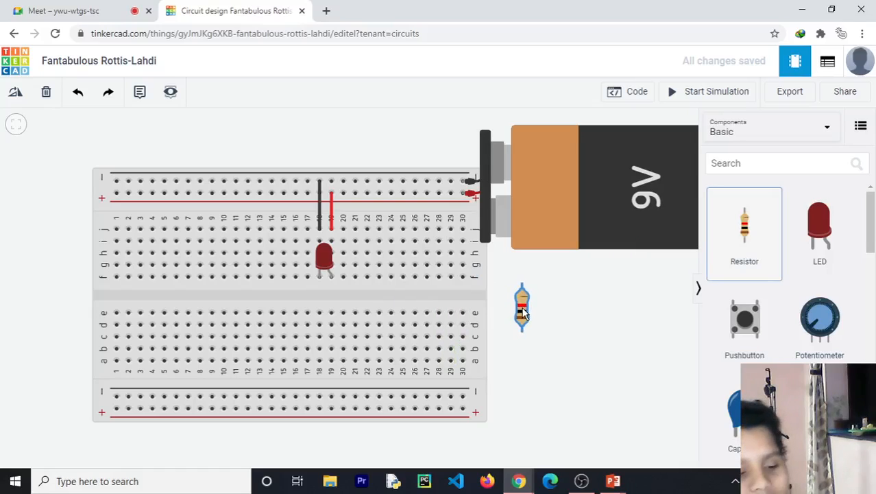
key("r")
key("r")
key("r")
left_click_drag(522, 312, 353, 249)
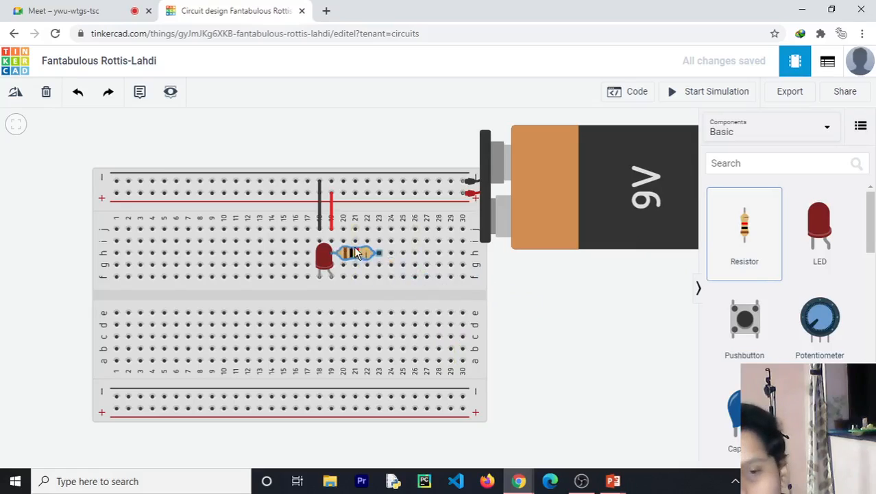
left_click(359, 241)
Move the red wire to column 23, joining j23 to the upper positive rail, and run the simulation
left_click(334, 209)
left_click(331, 216)
left_click_drag(331, 229, 382, 232)
left_click_drag(332, 198, 379, 194)
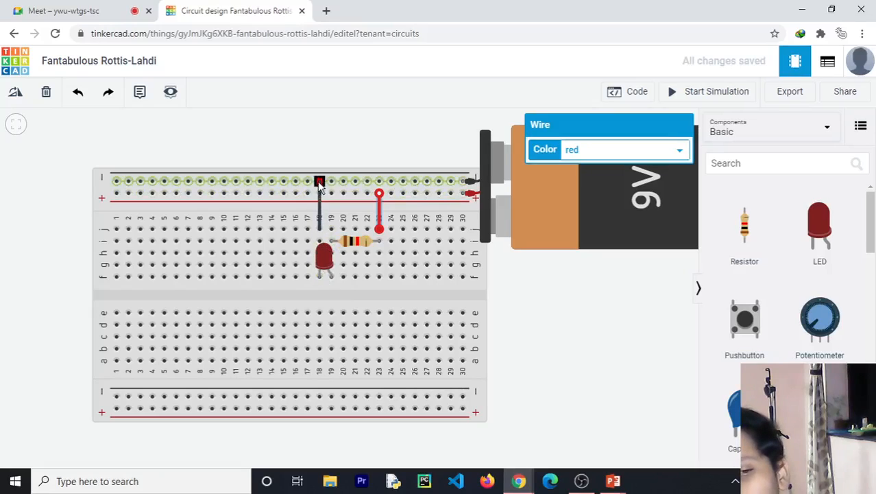
left_click(713, 92)
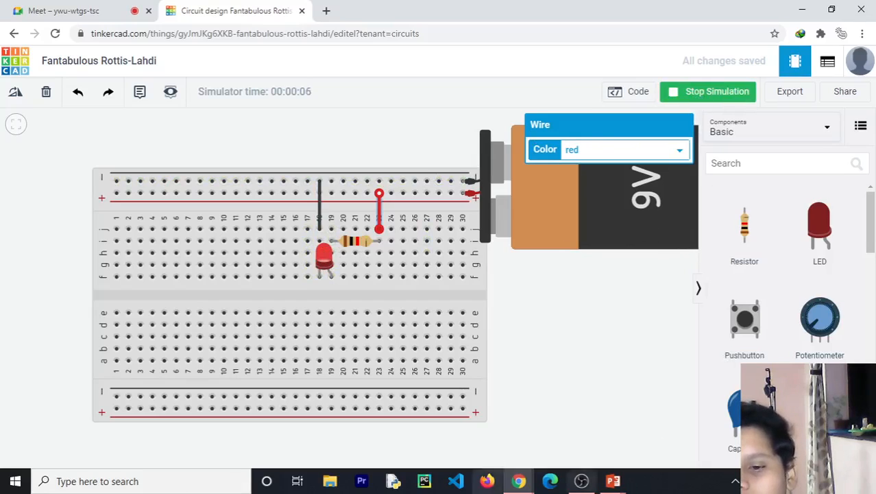
Replace the LED with a DC motor rotated so its terminals plug into f17 and f19, moving the LED off the breadboard below the battery
scroll(760, 294, "down", 8)
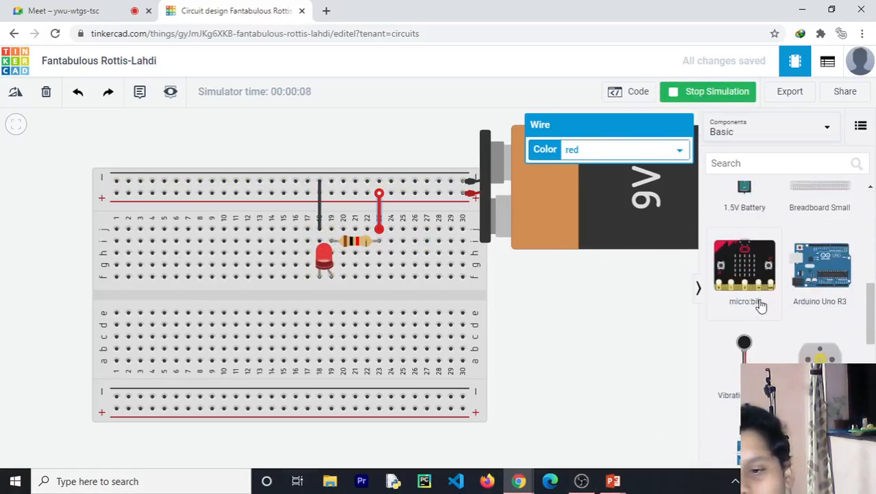
left_click(820, 370)
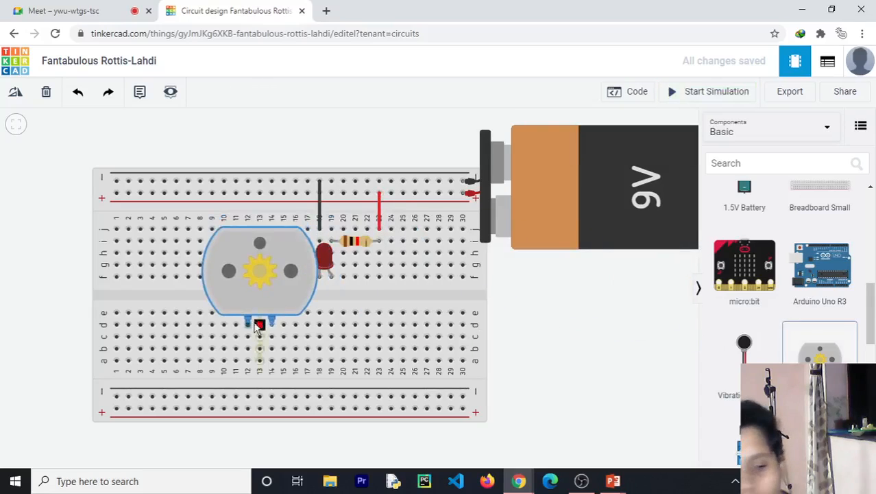
key("r")
key("r")
key("r")
key("r")
key("r")
key("r")
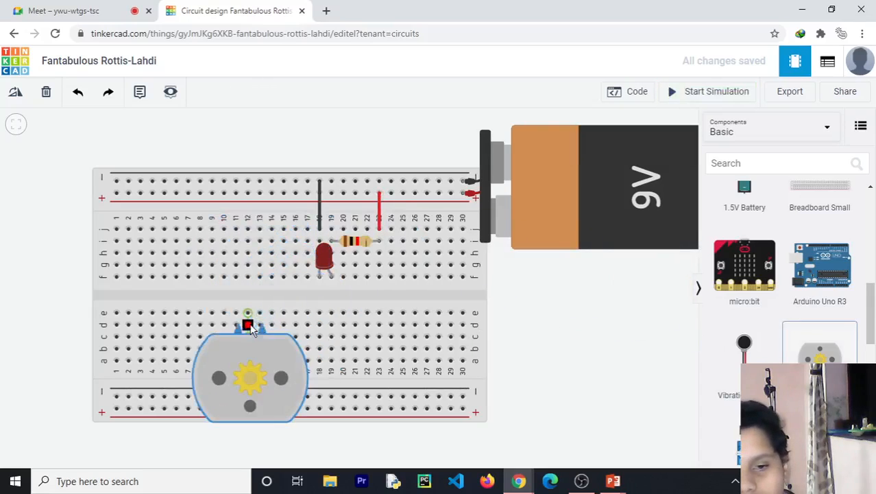
left_click(316, 297)
left_click_drag(324, 260, 637, 316)
left_click_drag(342, 332, 328, 311)
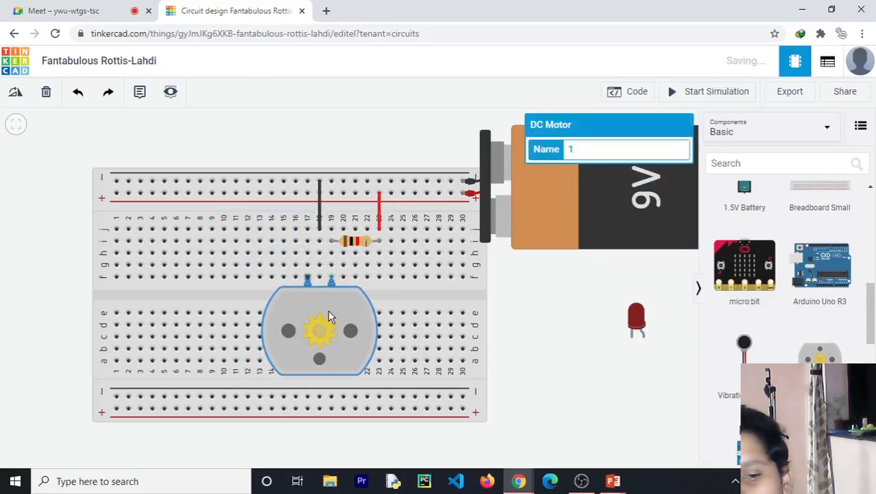
Move the black wire to column 17, joining j17 to the upper negative rail
left_click(319, 206)
left_click_drag(320, 230, 307, 228)
left_click_drag(318, 182, 307, 183)
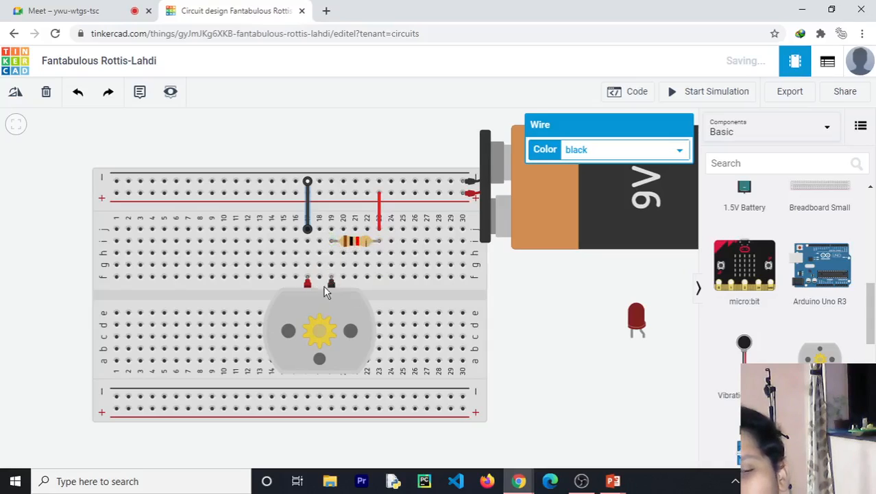
Run the simulation to check the motor's speed and direction, and stop it
left_click(326, 310)
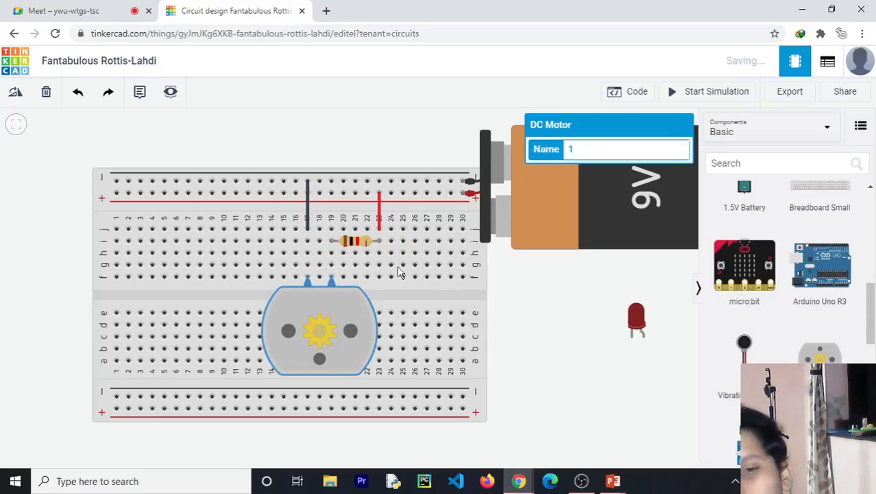
left_click(693, 90)
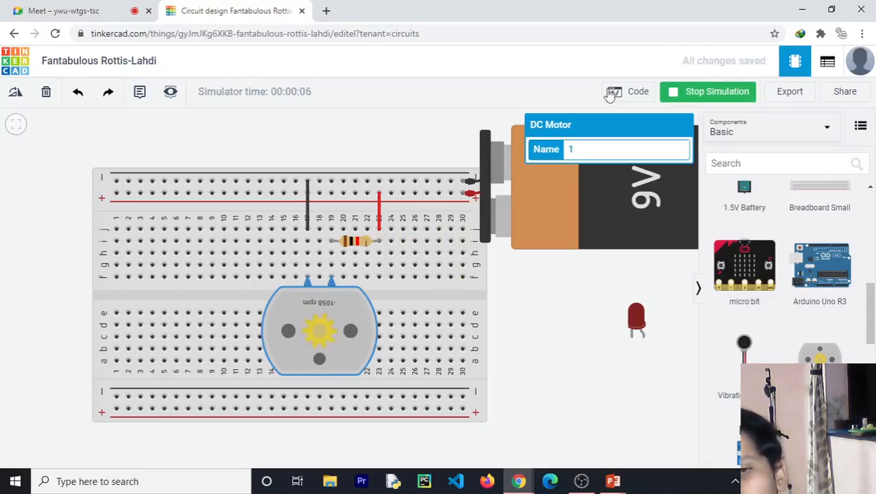
left_click(713, 94)
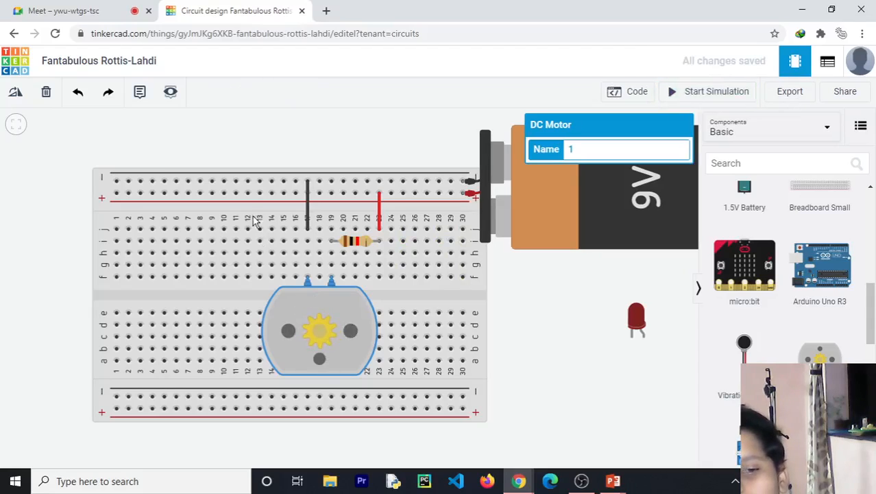
Swap the motor's polarity by moving the black wire to the positive rail and the red wire to the negative rail
left_click(309, 184)
left_click_drag(308, 183, 309, 193)
left_click(380, 208)
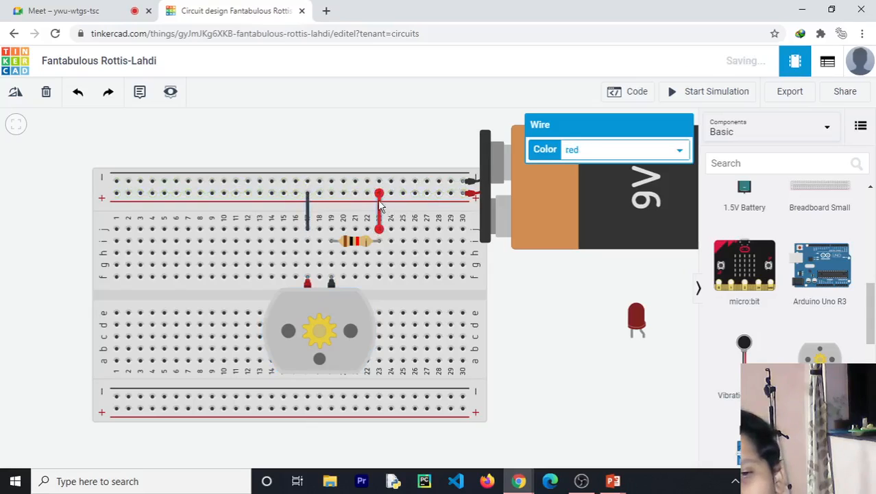
left_click_drag(379, 193, 379, 182)
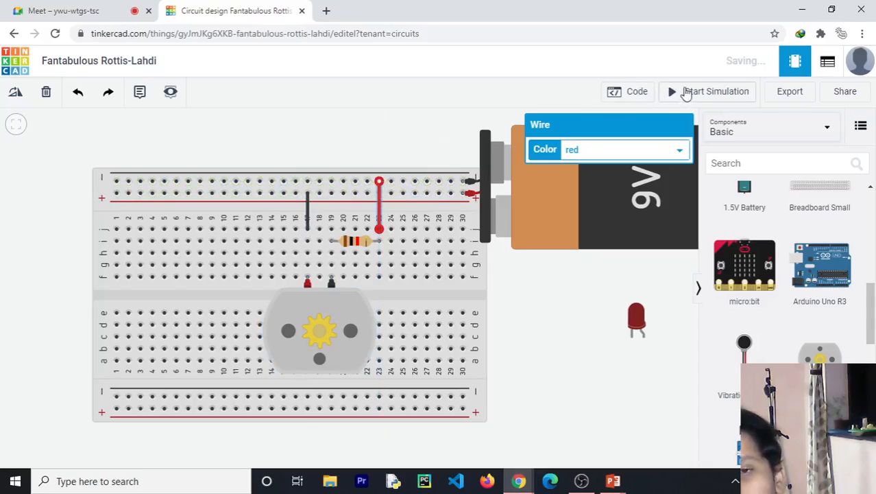
Simulate the motor with the reversed polarity to check its rotation, and stop the simulation
left_click(684, 93)
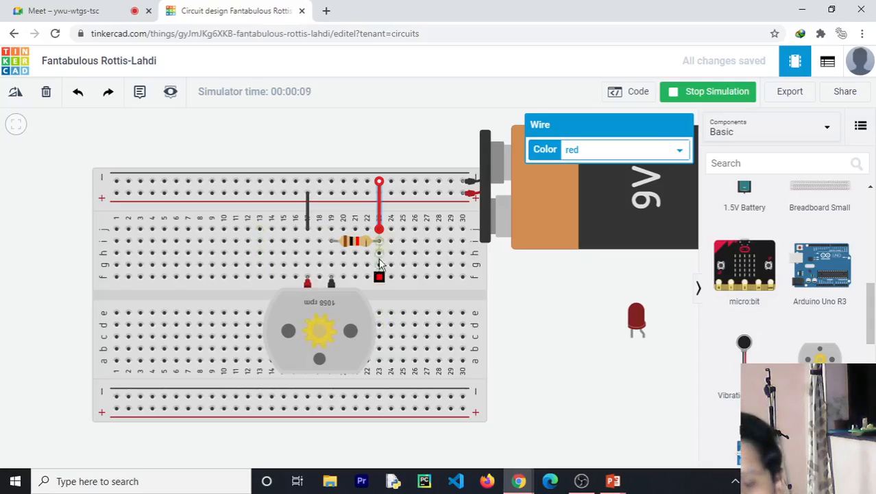
left_click(308, 214)
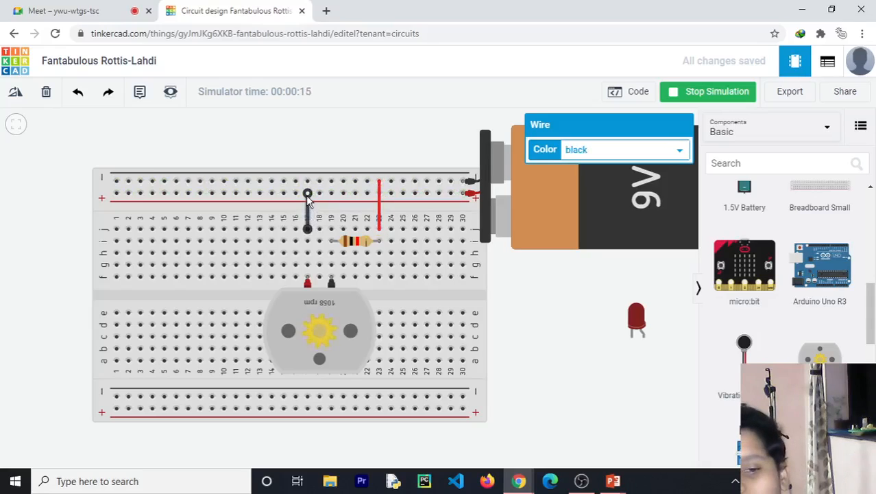
left_click(692, 91)
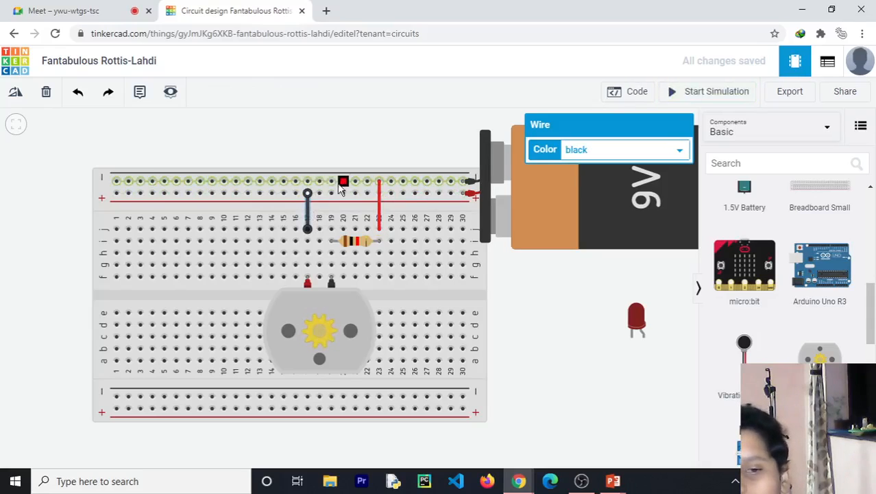
Move the black wire back to the negative rail and simulate the motor with both wires on that rail
left_click_drag(307, 193, 307, 181)
left_click(379, 191)
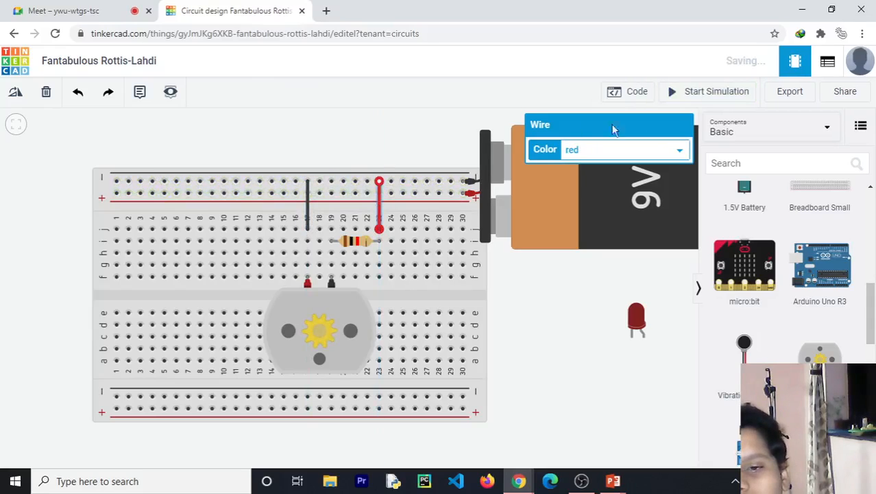
left_click(687, 96)
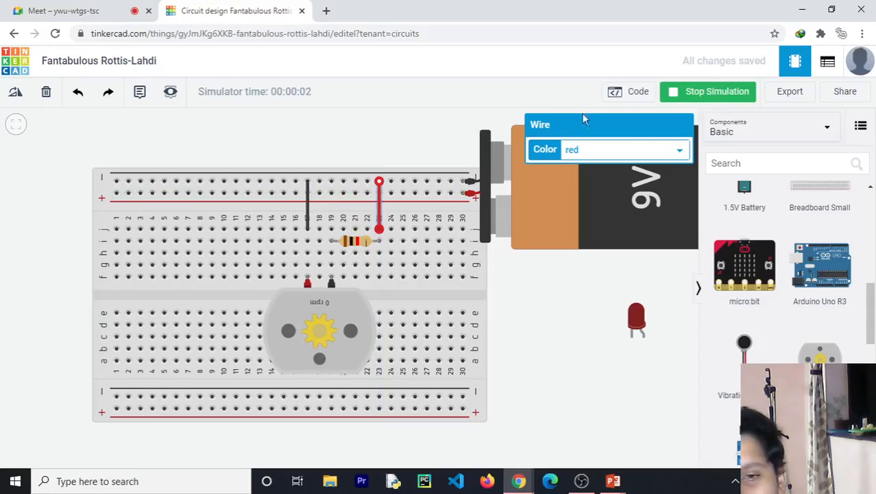
left_click(675, 92)
Return the red wire's upper end to the positive rail, and run and stop the simulation
left_click_drag(380, 182, 379, 194)
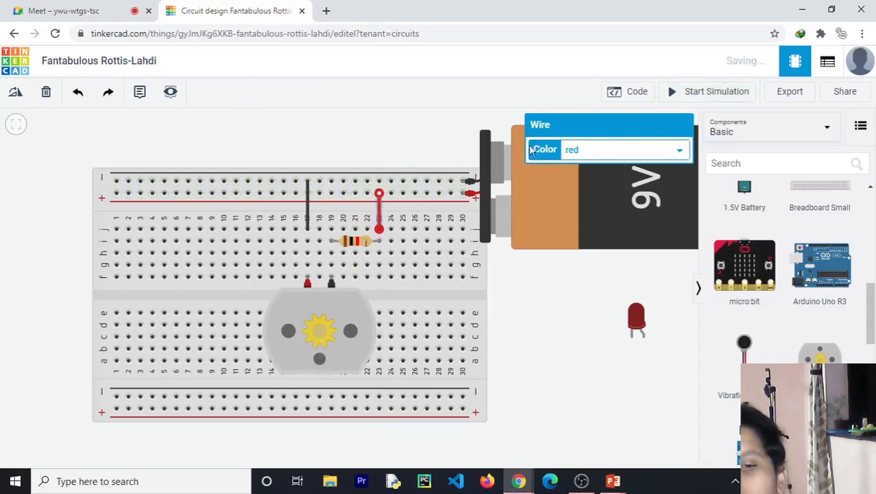
left_click(661, 96)
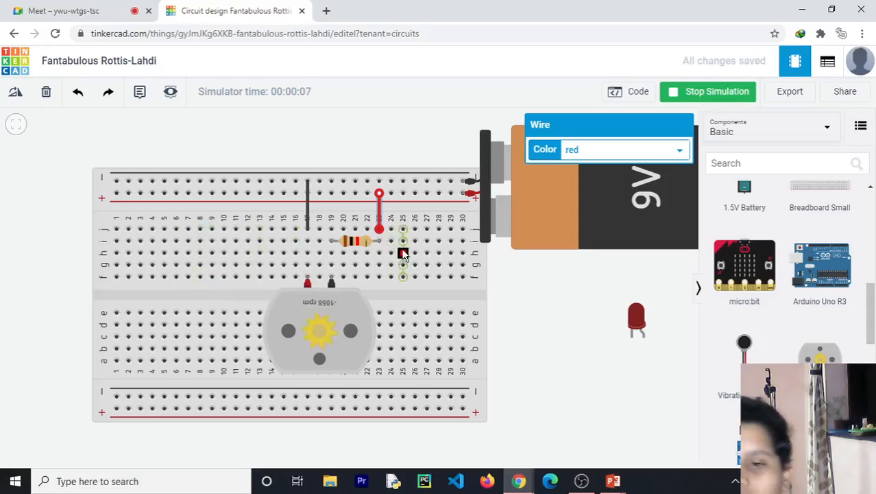
left_click(679, 93)
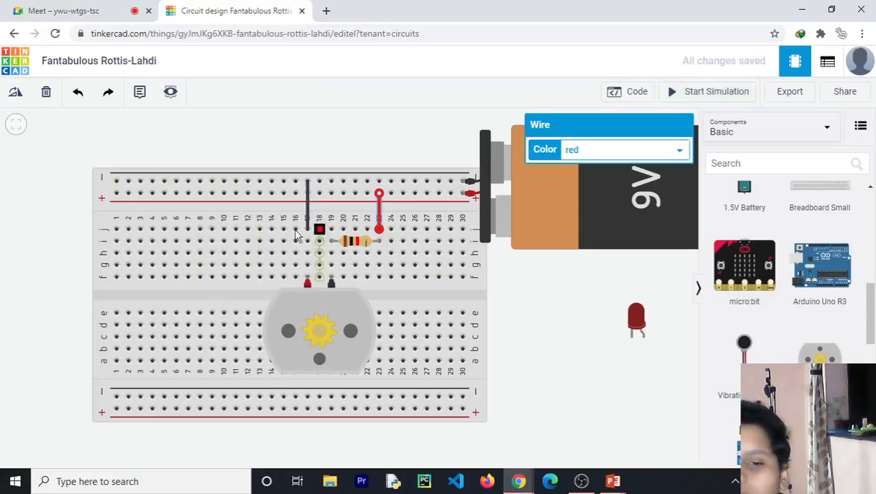
Reverse the motor's supply again, connecting the red wire to the negative rail and the black wire to the positive rail
left_click(379, 193)
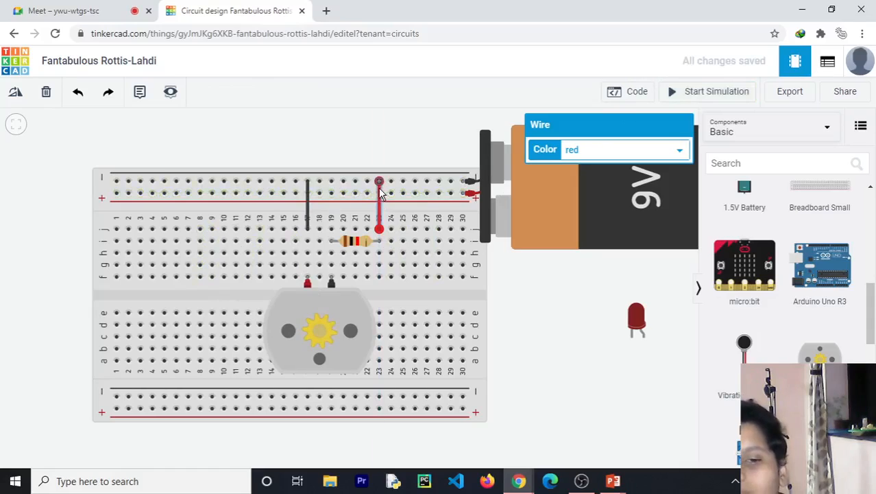
left_click(307, 195)
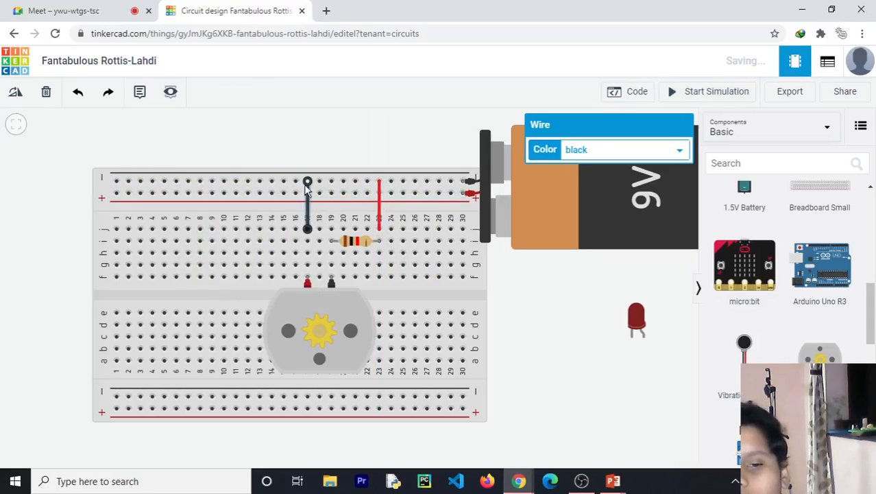
left_click_drag(308, 183, 307, 193)
Run the simulation once more to check the motor with its supply wires swapped, and stop it
left_click(726, 93)
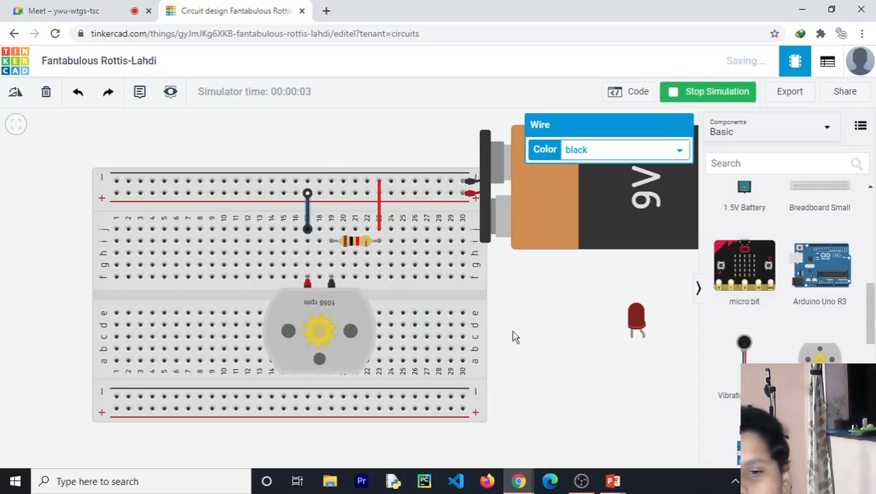
left_click(729, 96)
scroll(779, 234, "down", 10)
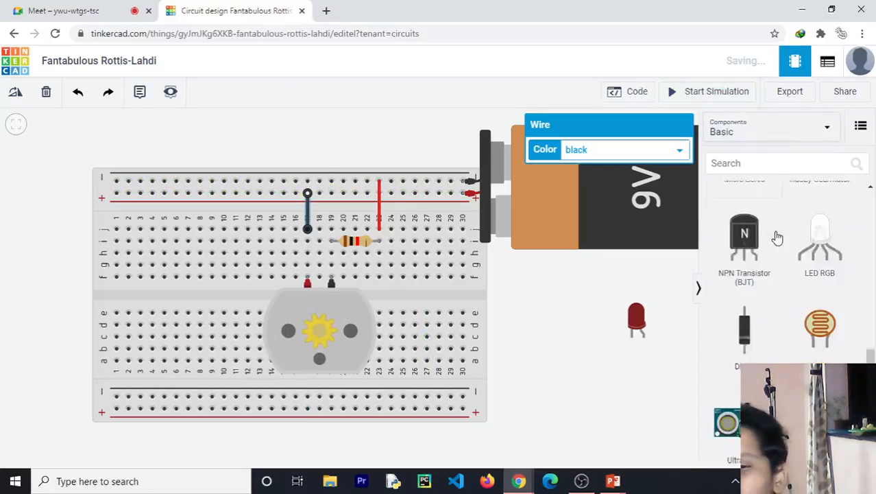
Add a piezo beside the breadboard and move the DC motor off the board
left_click_drag(752, 324, 536, 372)
left_click_drag(337, 344, 669, 423)
left_click(593, 348)
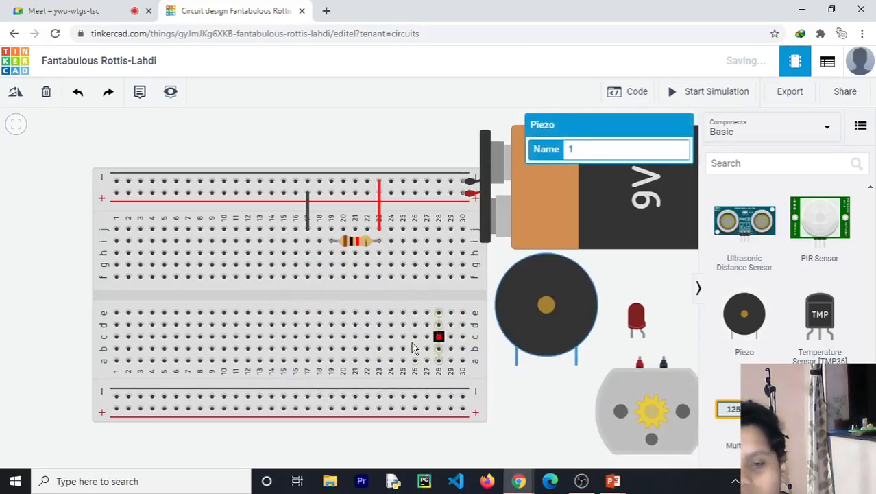
Place the piezo on the breadboard, rotated so its legs point up into holes f14 and f19
left_click_drag(525, 318, 265, 297)
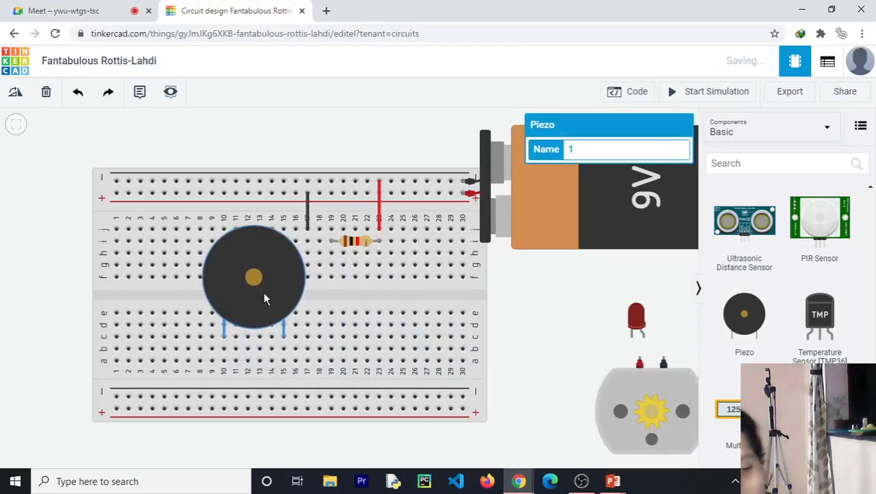
key("r")
key("r")
key("r")
key("r")
key("r")
key("r")
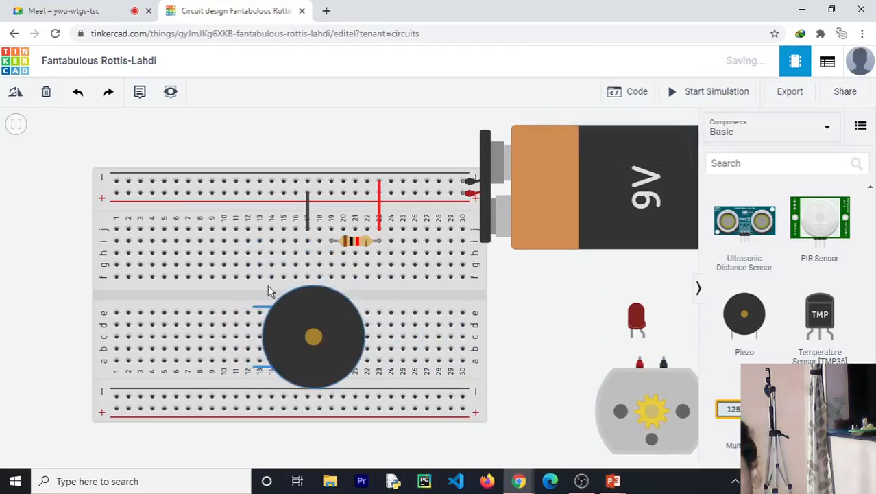
left_click_drag(255, 382, 303, 330)
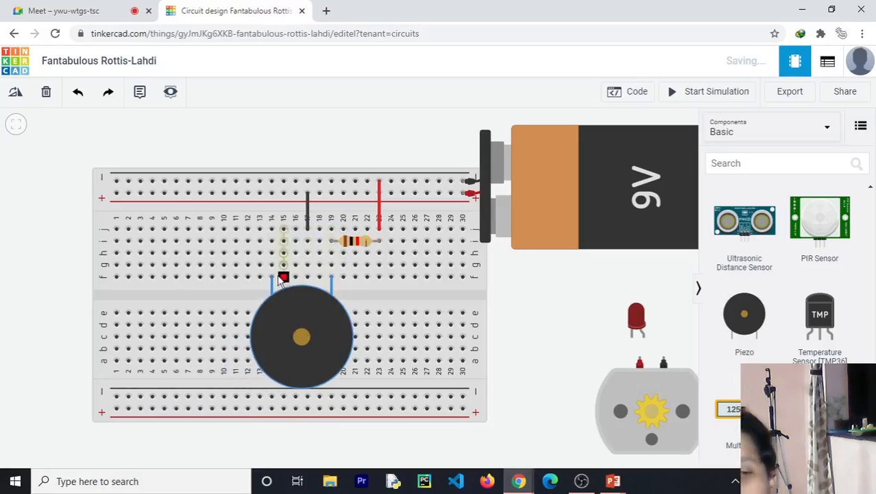
Move the black wire to column 14, running from the positive rail to hole j14
left_click(313, 225)
left_click(308, 227)
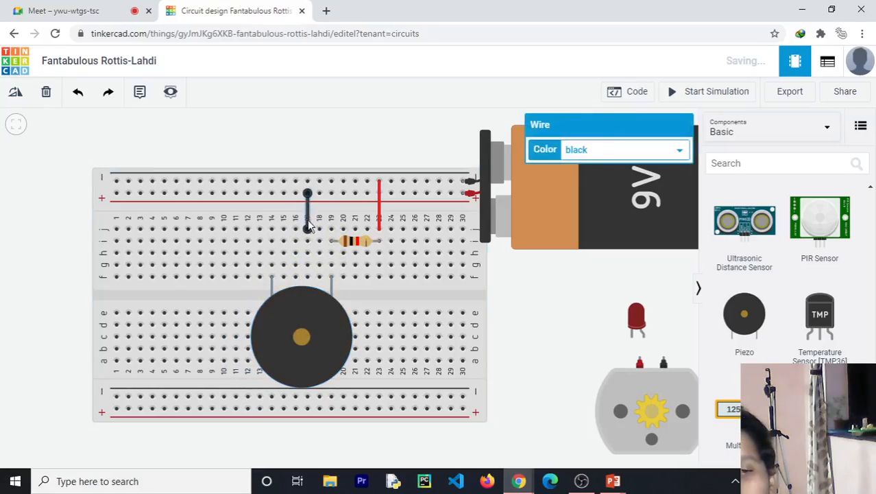
left_click_drag(308, 227, 272, 229)
left_click_drag(307, 193, 272, 193)
Run the simulation to listen to the piezo, adjusting and muting the computer's speaker volume, and stop it
left_click(672, 96)
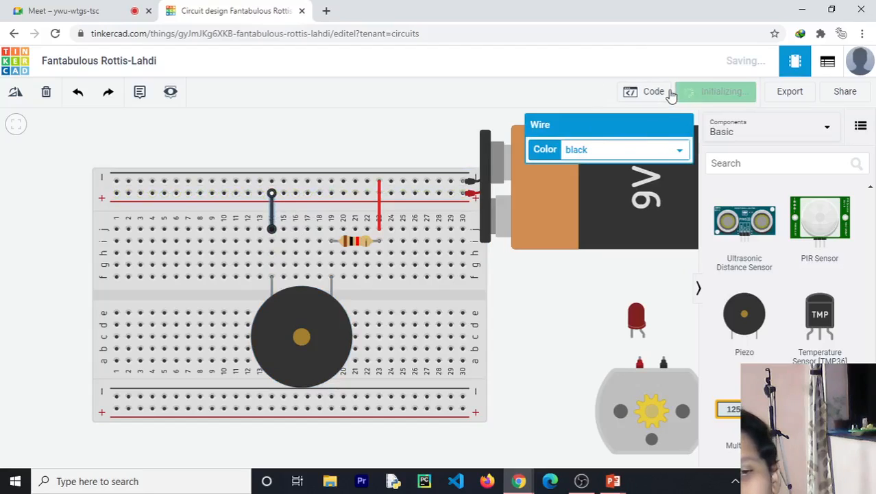
left_click(780, 481)
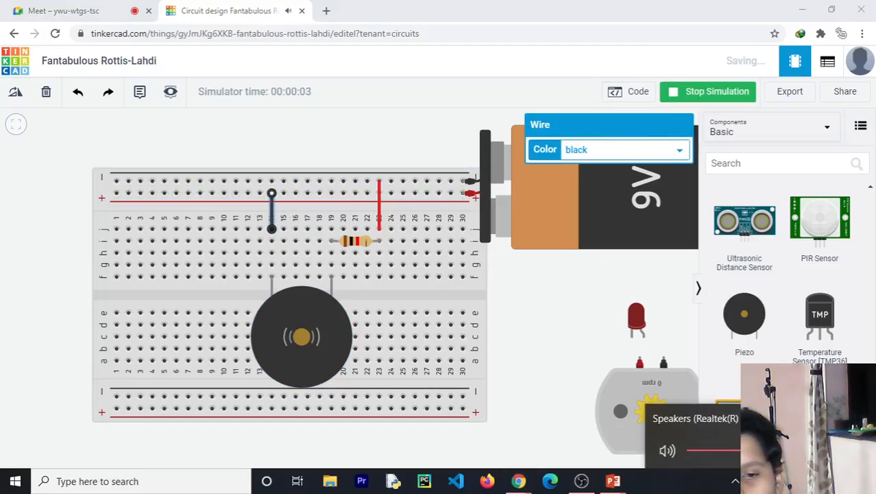
left_click_drag(739, 451, 690, 449)
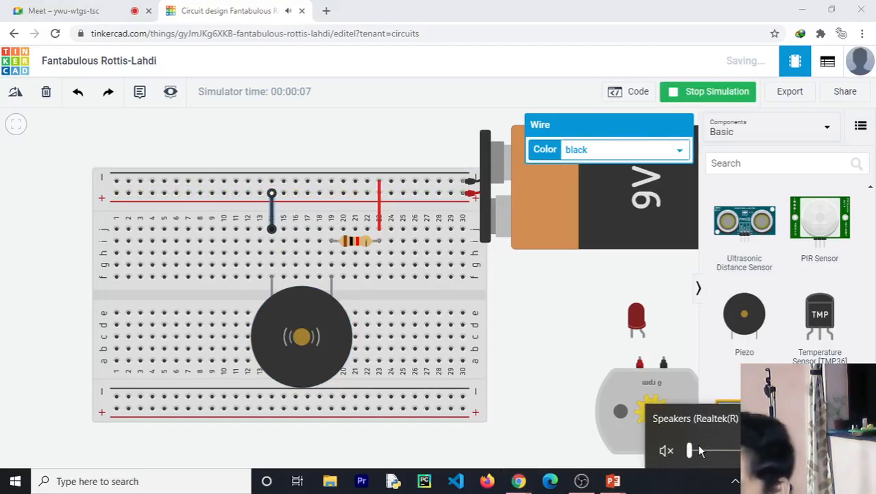
left_click_drag(695, 452, 744, 451)
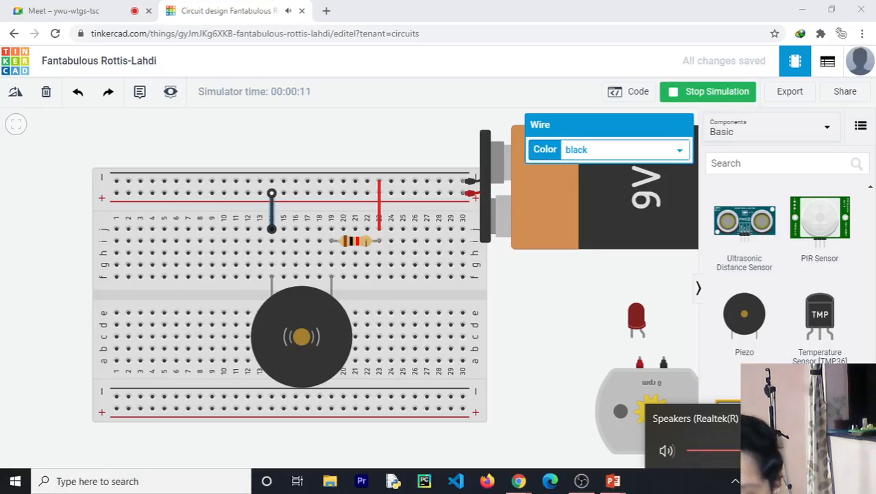
mouse_move(743, 451)
left_mouse_down()
mouse_move(701, 449)
mouse_move(750, 450)
left_mouse_up()
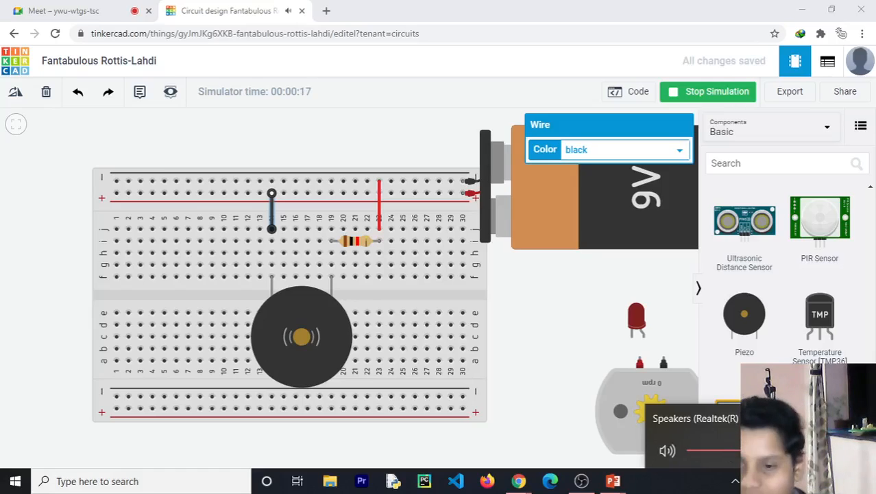
left_click_drag(750, 450, 689, 449)
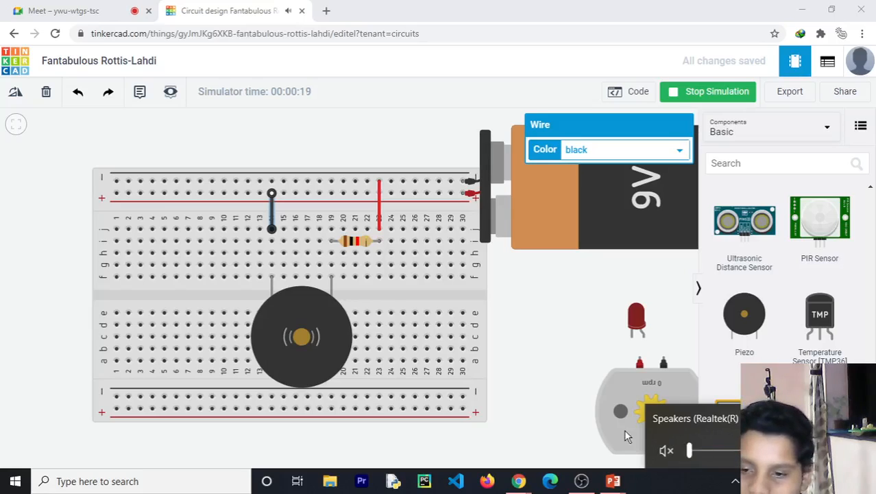
left_click(548, 337)
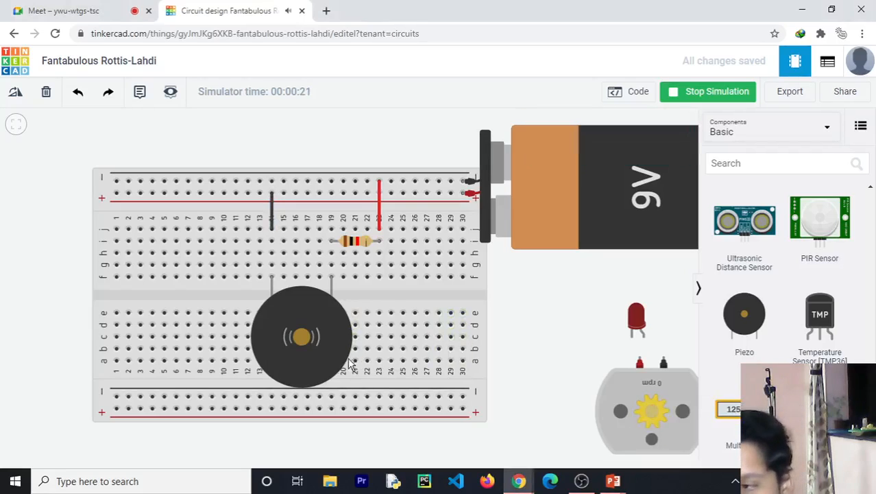
left_click(713, 94)
Delete the piezo from the breadboard
scroll(569, 377, "up", 3)
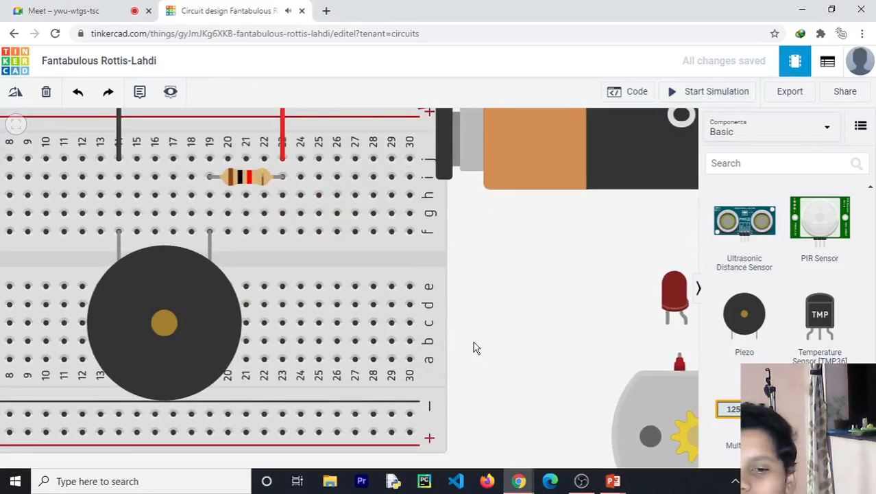
scroll(473, 347, "down", 5)
left_click(239, 322)
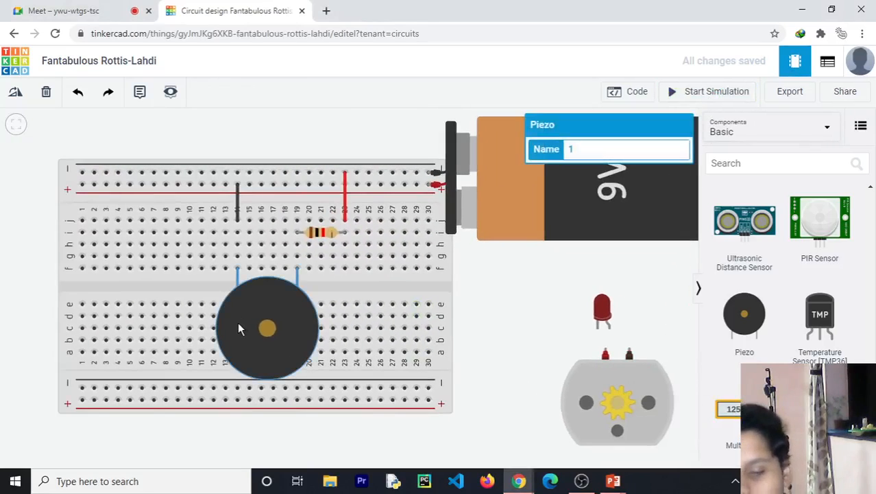
key("Delete")
Shift the spare LED slightly and place a pushbutton across the breadboard's centre gap at columns 20 and 22
left_click_drag(597, 312, 555, 305)
scroll(816, 343, "up", 3)
left_click_drag(744, 319, 333, 293)
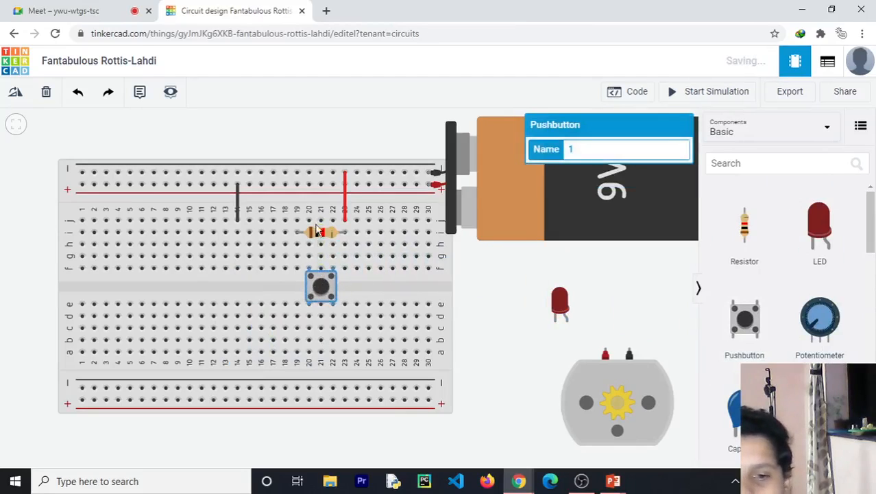
Remove the resistor and place the red LED with its cathode in g19 and its anode in g20
mouse_move(324, 235)
left_mouse_down()
mouse_move(395, 255)
mouse_move(356, 249)
left_mouse_up()
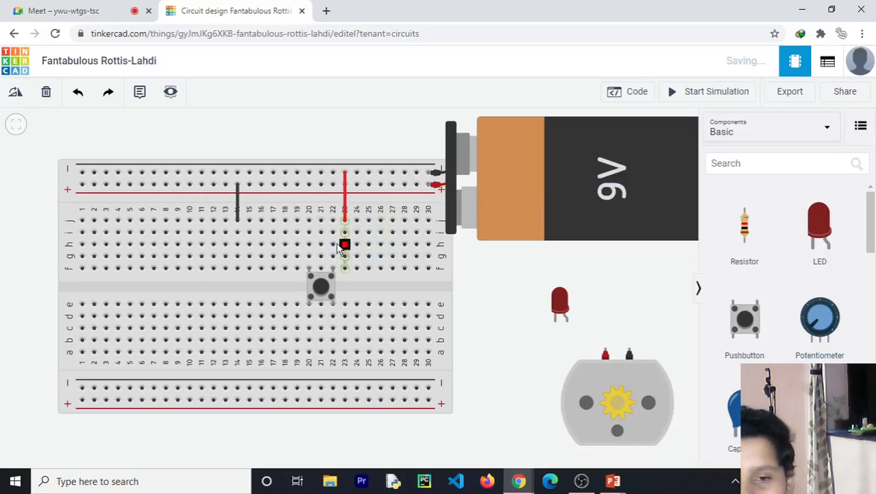
left_click(572, 292)
left_click_drag(572, 292, 306, 250)
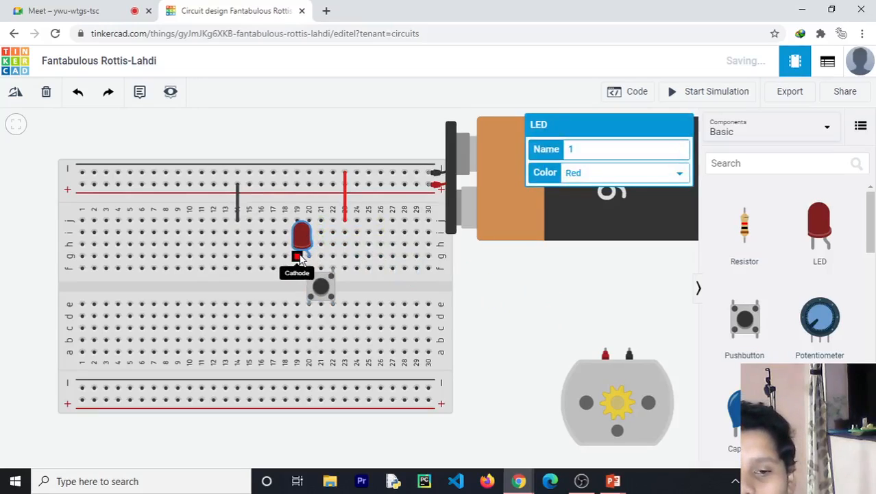
Move the black wire to column 19, from the positive rail to hole j19 above the LED's cathode
left_click(239, 213)
left_click_drag(237, 220, 296, 220)
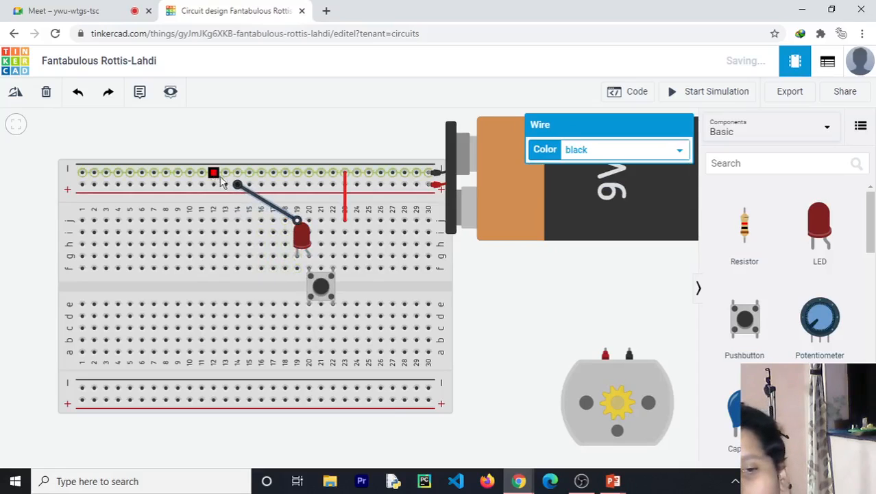
left_click_drag(238, 185, 297, 184)
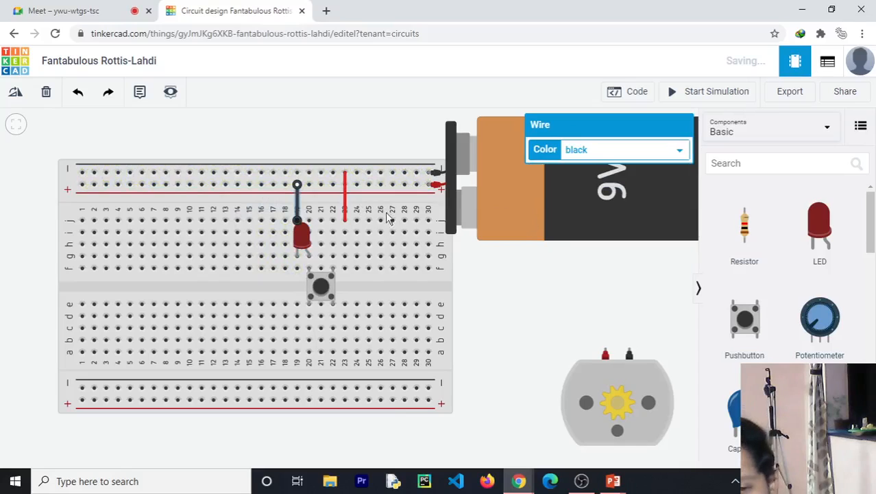
Move the black wire's upper end to the negative rail at column 19
left_click(345, 204)
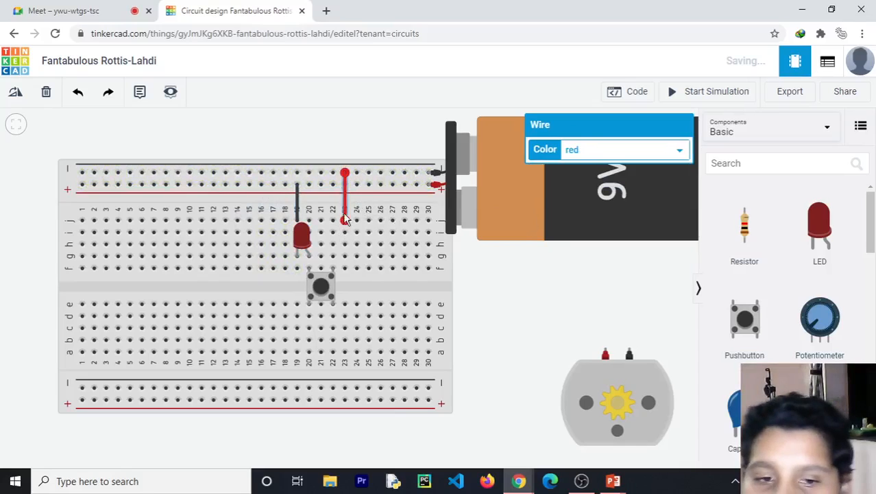
left_click(297, 185)
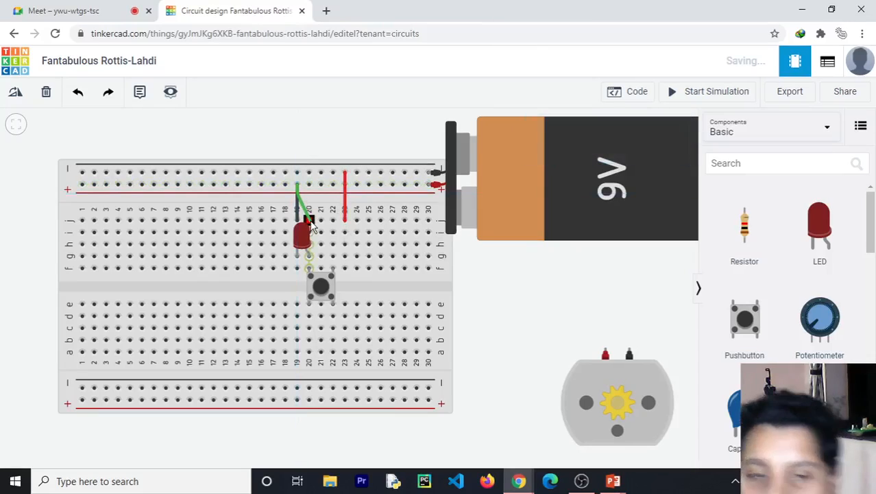
key("Escape")
left_click(297, 197)
left_click(294, 189)
left_click(298, 193)
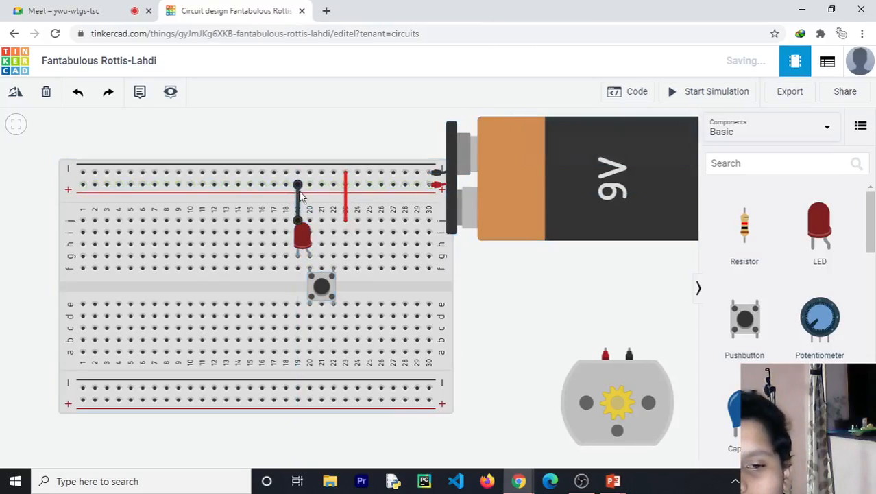
Move the red wire to column 22, running from the positive rail to hole j22
left_click(347, 188)
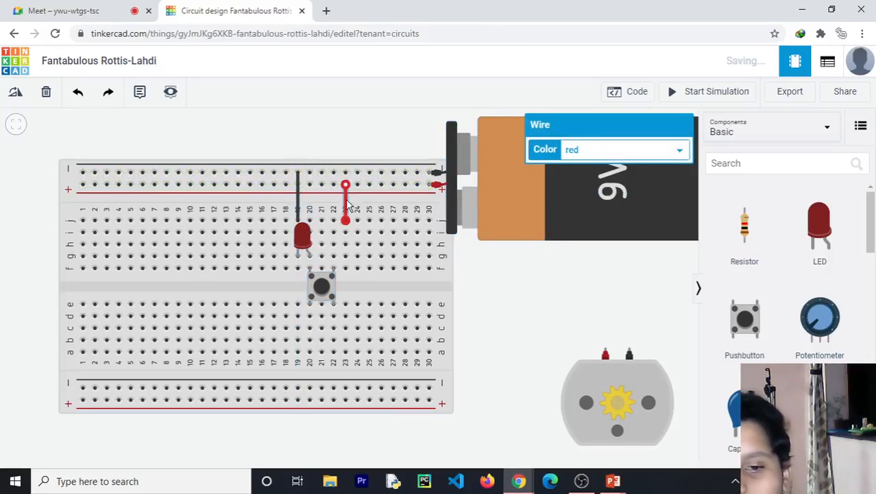
left_click_drag(346, 221, 333, 220)
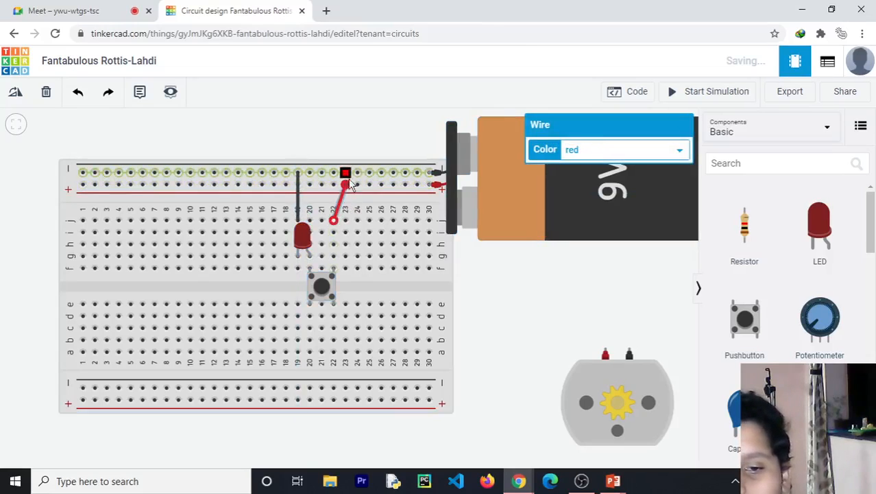
left_click_drag(346, 189, 336, 190)
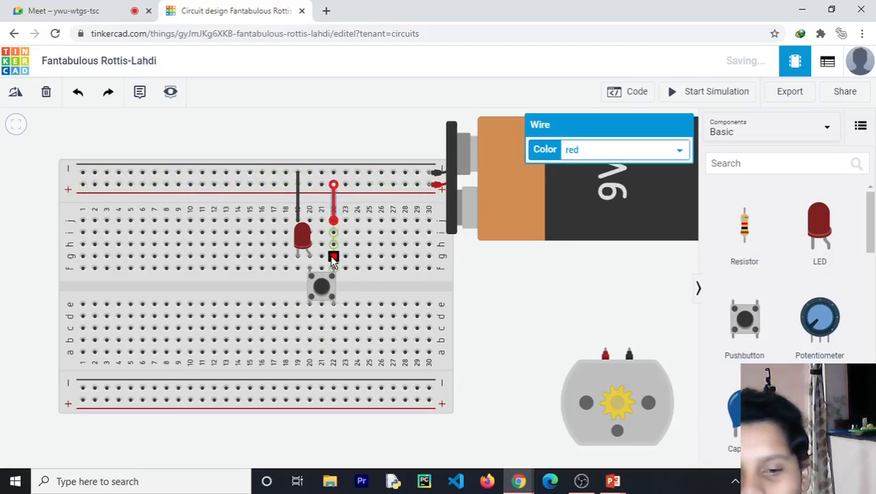
Simulate the circuit without a resistor, operate the pushbutton to test the LED, and stop the simulation
left_click(716, 92)
left_click(321, 288)
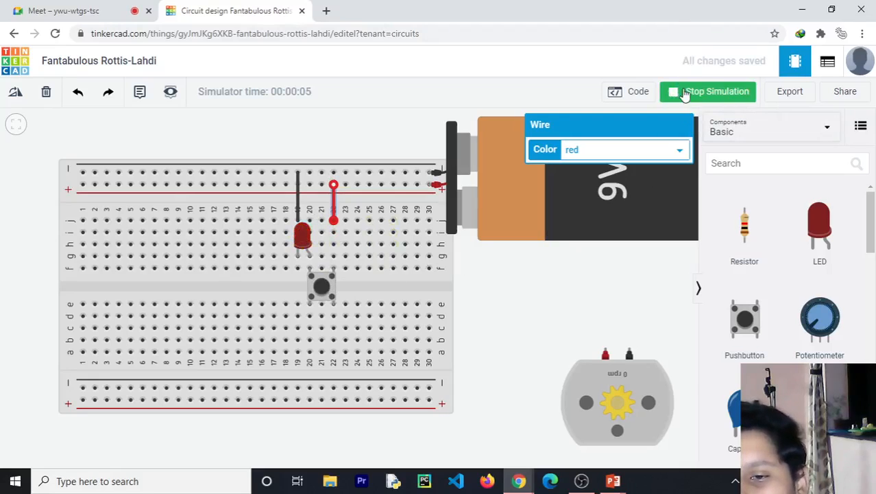
left_click(713, 91)
Add a resistor, rotate it horizontal and place it between holes g22 and g26
left_click_drag(741, 240, 373, 257)
key("r")
key("r")
key("r")
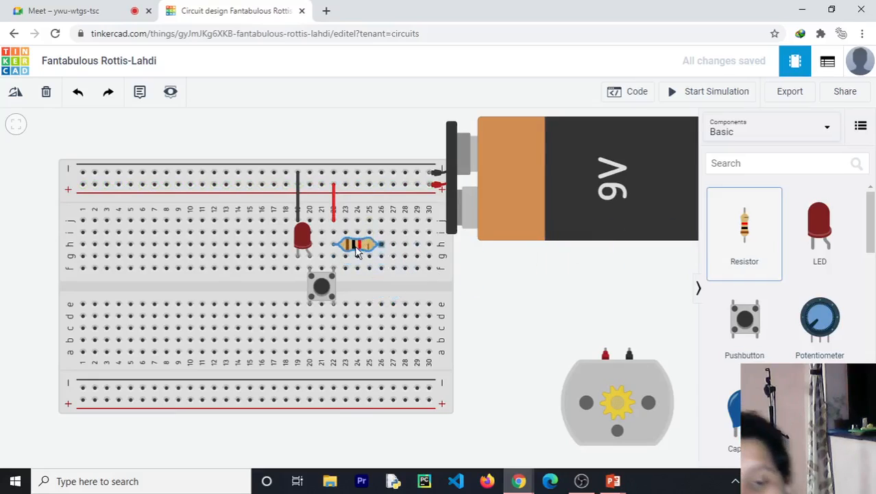
left_click(355, 255)
Move the red wire to column 26, running from the positive rail to hole j26
left_click(333, 218)
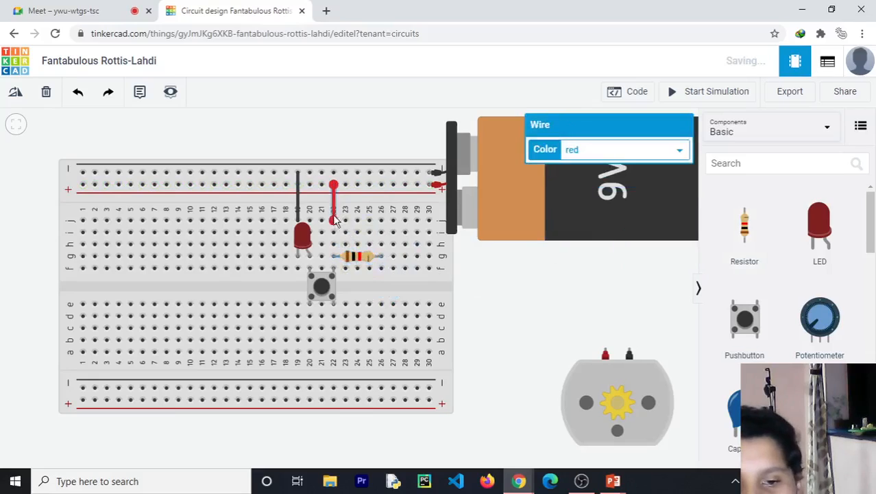
left_click_drag(338, 223, 384, 227)
left_click_drag(334, 184, 381, 185)
Simulate the circuit with the resistor in series, operate the pushbutton to test the LED, and stop the simulation
left_click(683, 97)
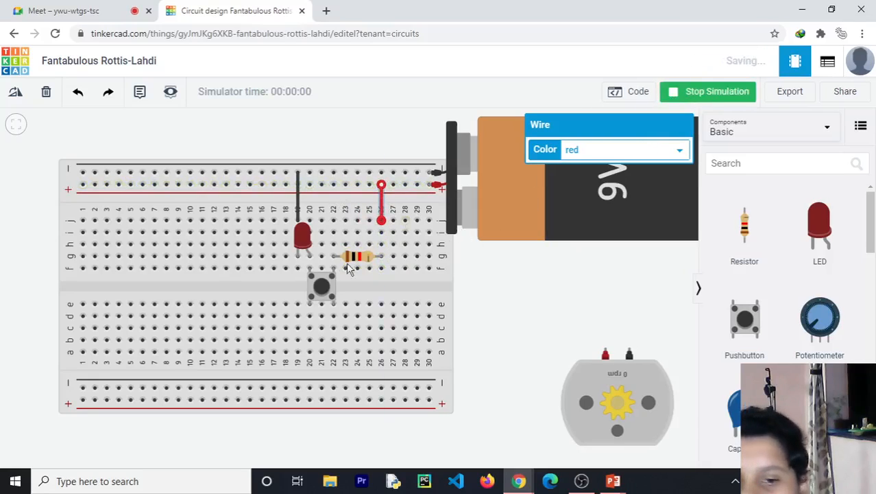
left_click(326, 284)
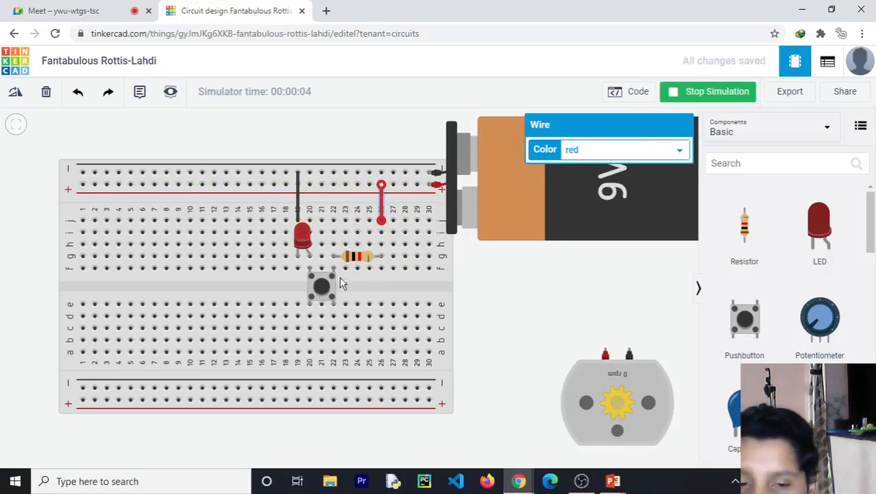
left_click(680, 98)
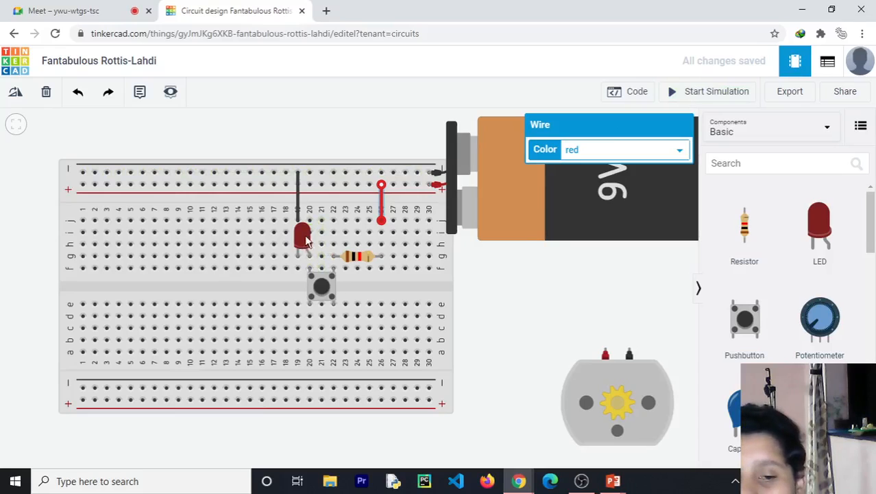
Move the resistor aside to a25–a29 and place the LED with its legs in g22 and g23
left_click(302, 233)
left_click_drag(352, 259, 382, 361)
left_click_drag(302, 234, 345, 221)
Connect the red wire from the positive rail to j23 and the black wire from the negative rail to j20
left_click(382, 221)
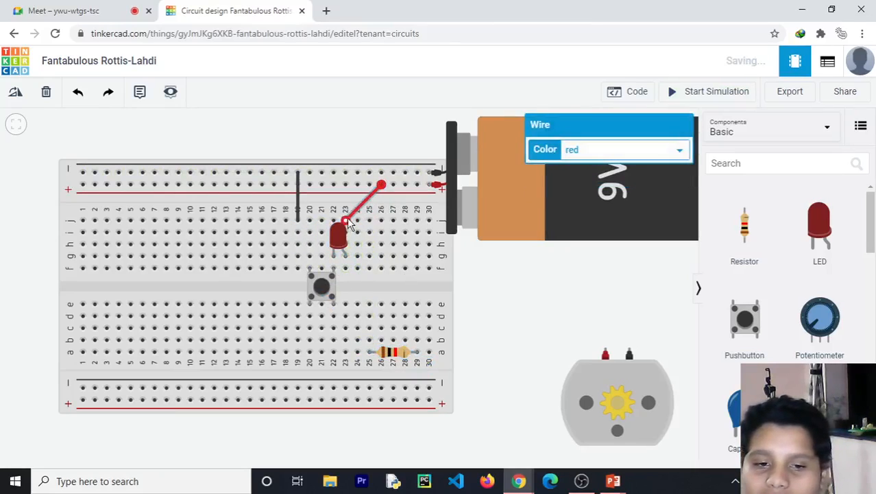
left_click_drag(381, 185, 345, 186)
left_click(300, 190)
left_click(297, 218)
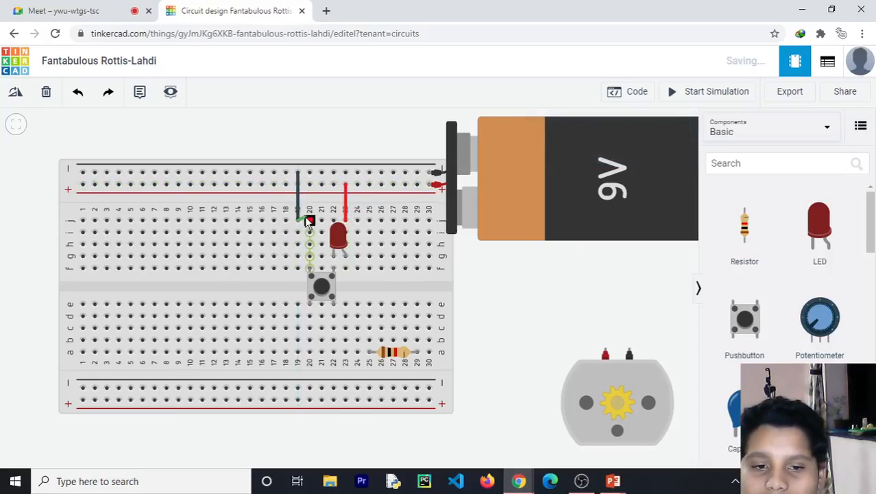
key("Escape")
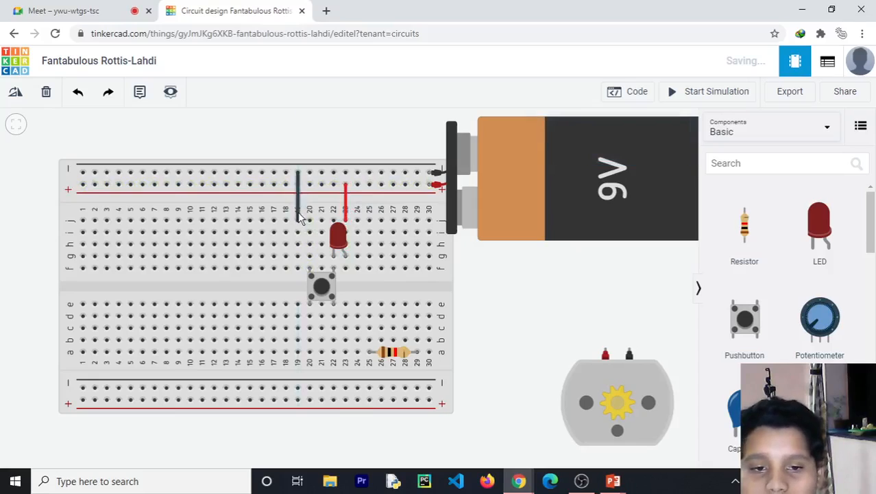
left_click(300, 218)
mouse_move(299, 218)
left_mouse_down()
mouse_move(312, 226)
mouse_move(309, 219)
left_mouse_up()
left_click_drag(298, 172, 310, 172)
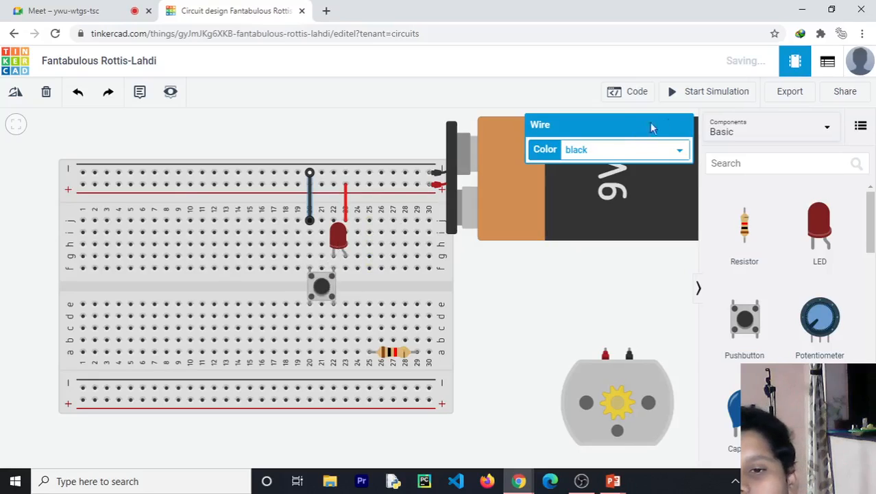
Run the simulation, operate the pushbutton to test the LED on the button's supply side, and stop it
left_click(672, 94)
left_click(318, 285)
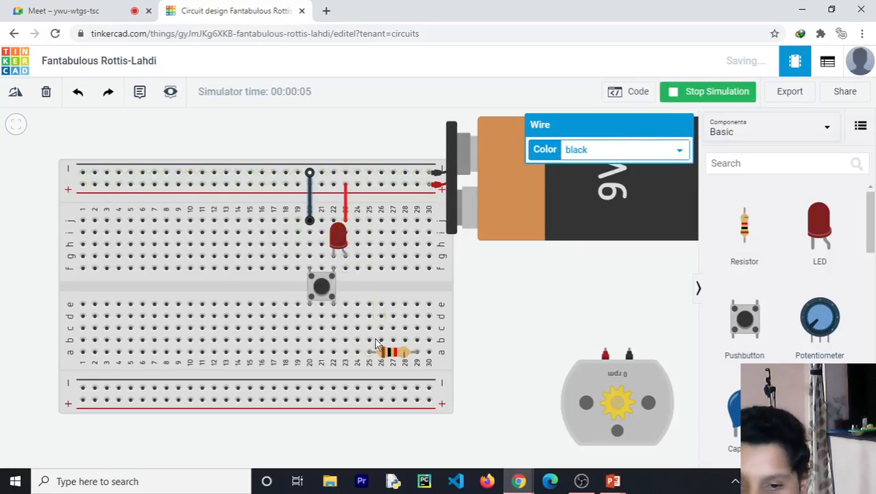
left_click(692, 91)
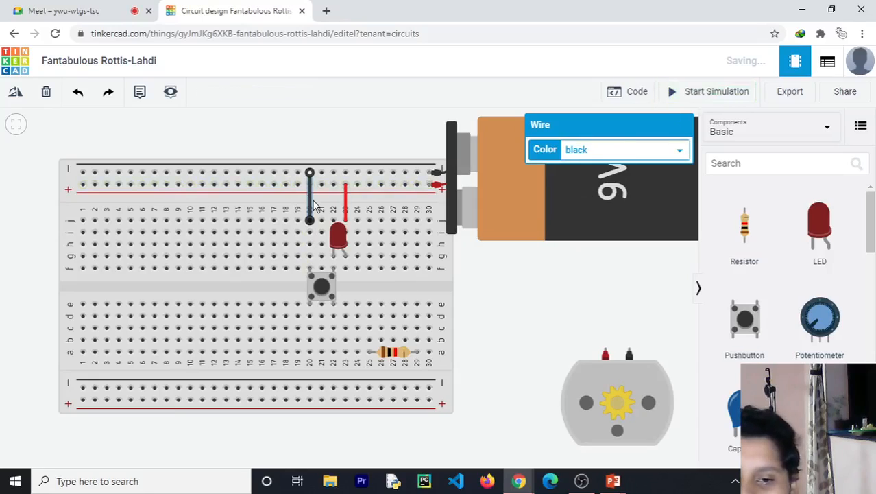
Move the black wire's lower end from the pushbutton's column to hole j18
left_click_drag(310, 222, 285, 220)
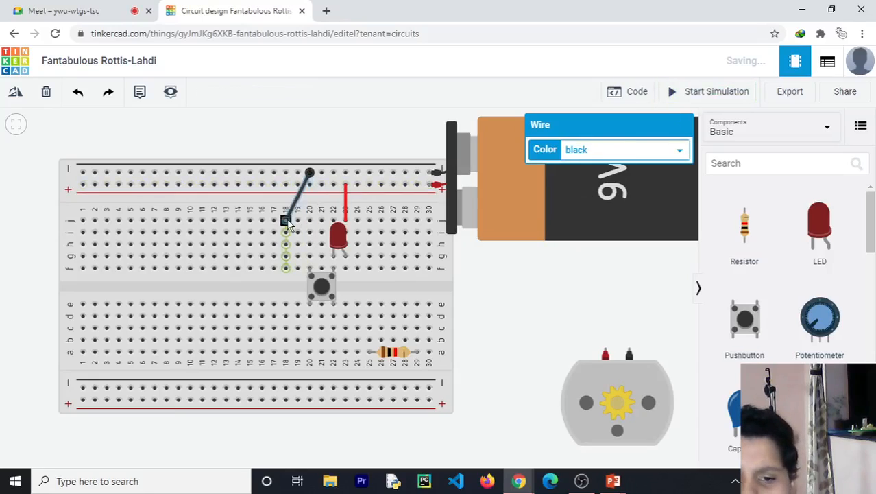